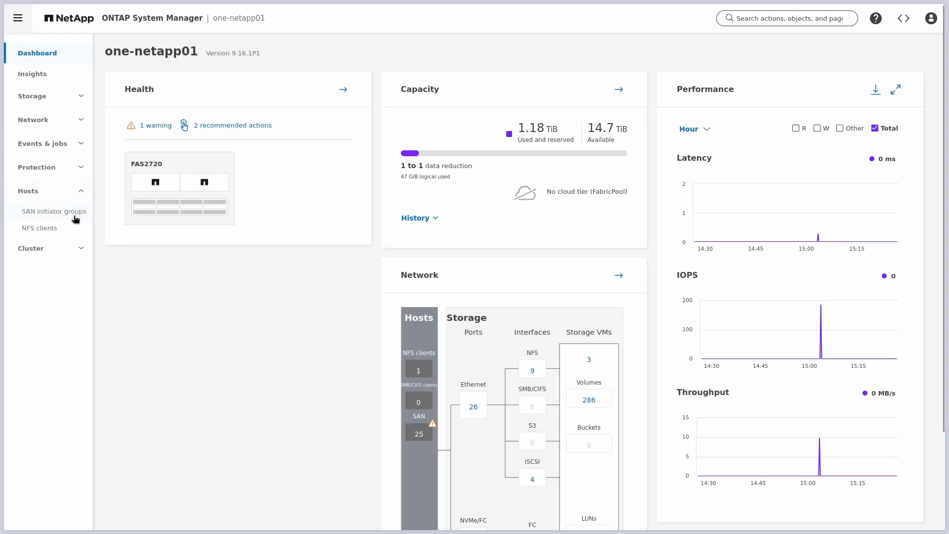
click(74, 212)
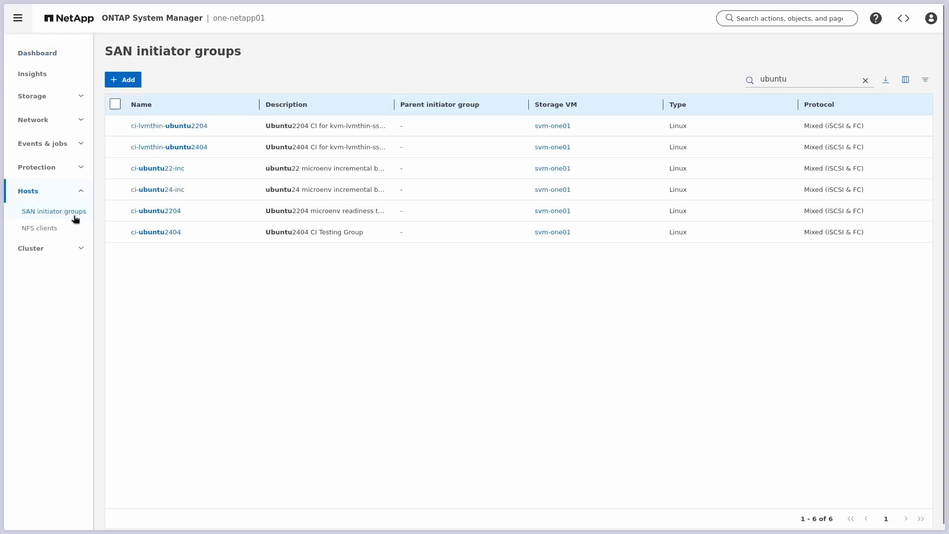
click(170, 234)
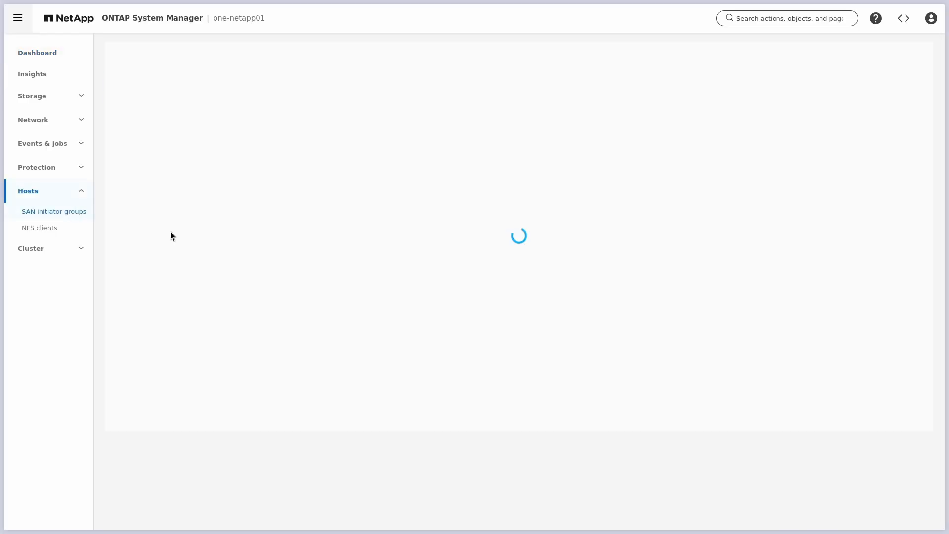
key(ctrl+l)
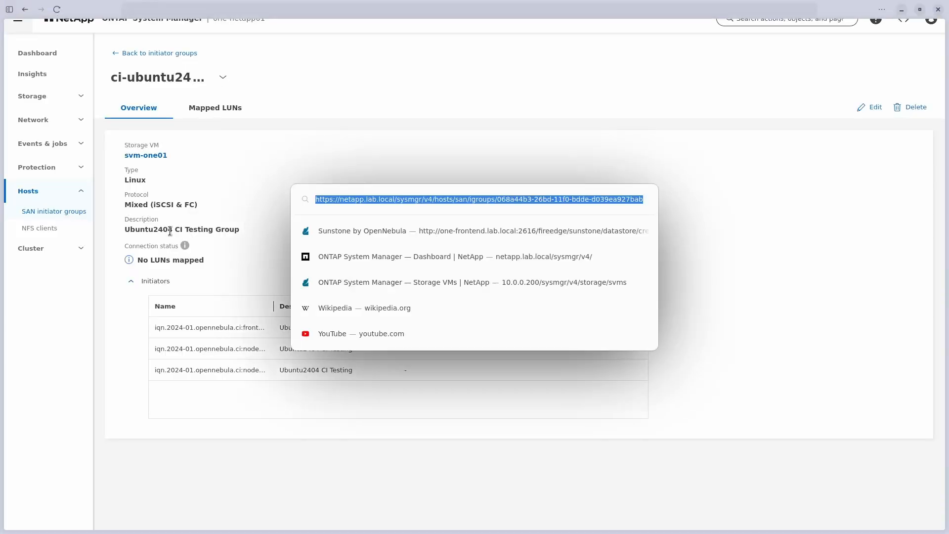
click(436, 195)
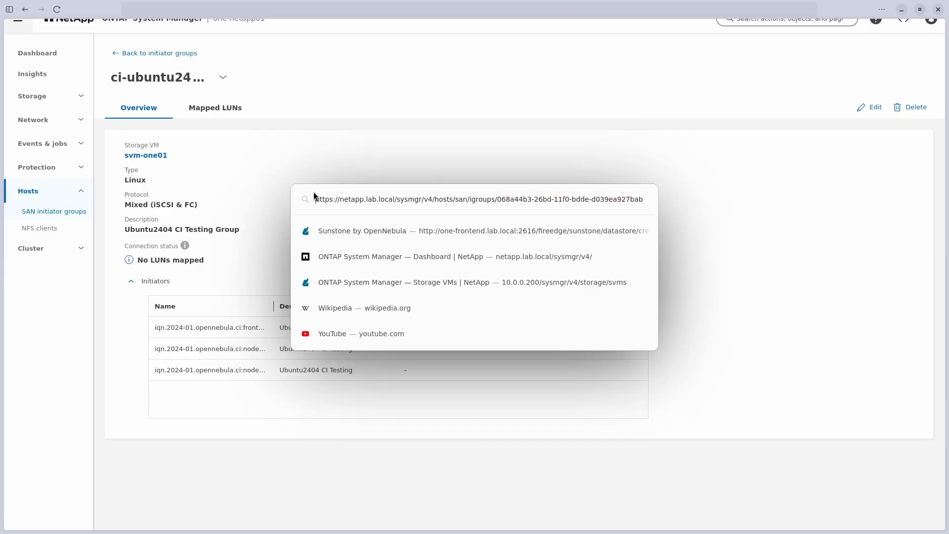
click(312, 174)
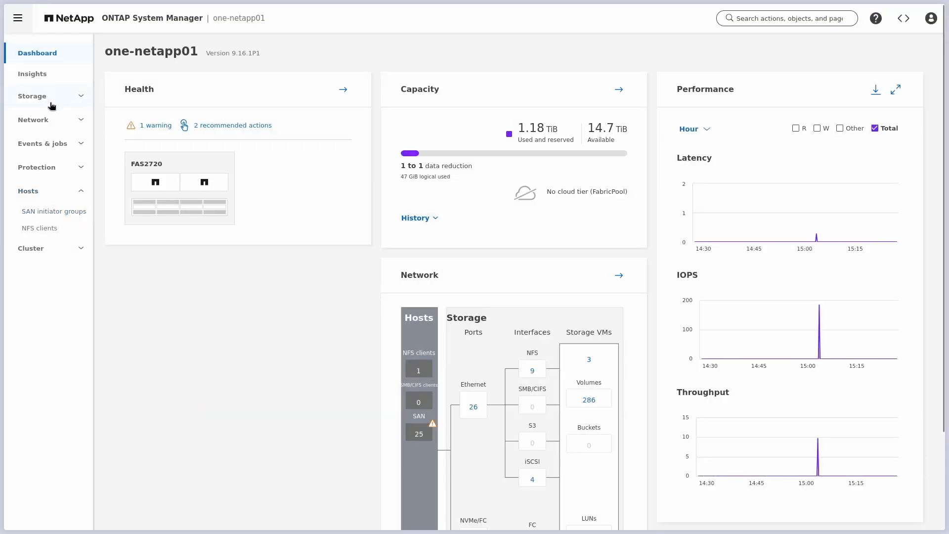
Step: Open the svm-one01 storage VM's settings showing NFS, iSCSI and the iSCSI target name
click(52, 101)
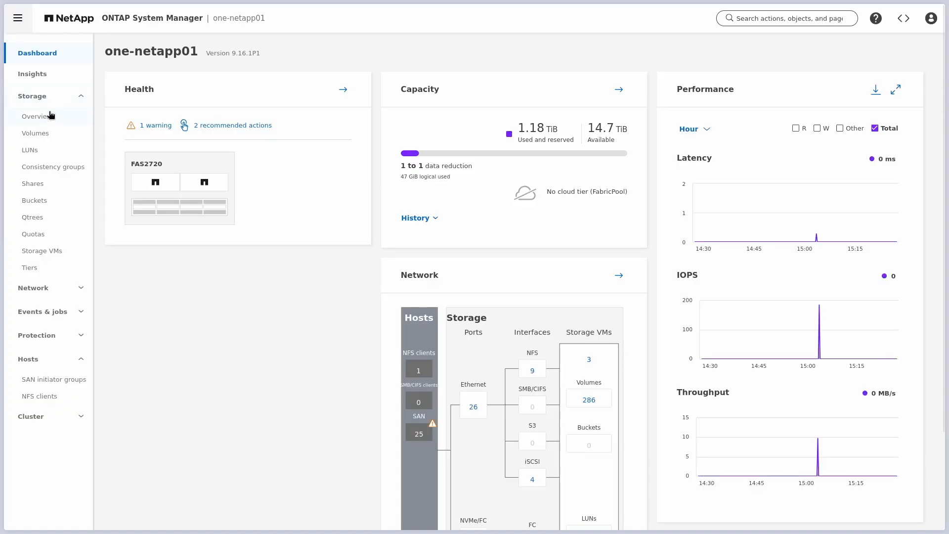
click(47, 253)
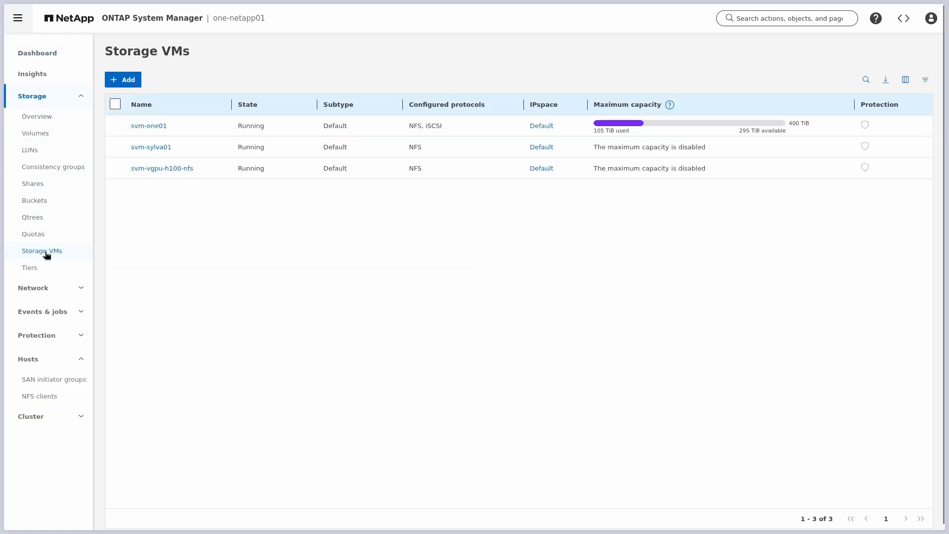
click(144, 129)
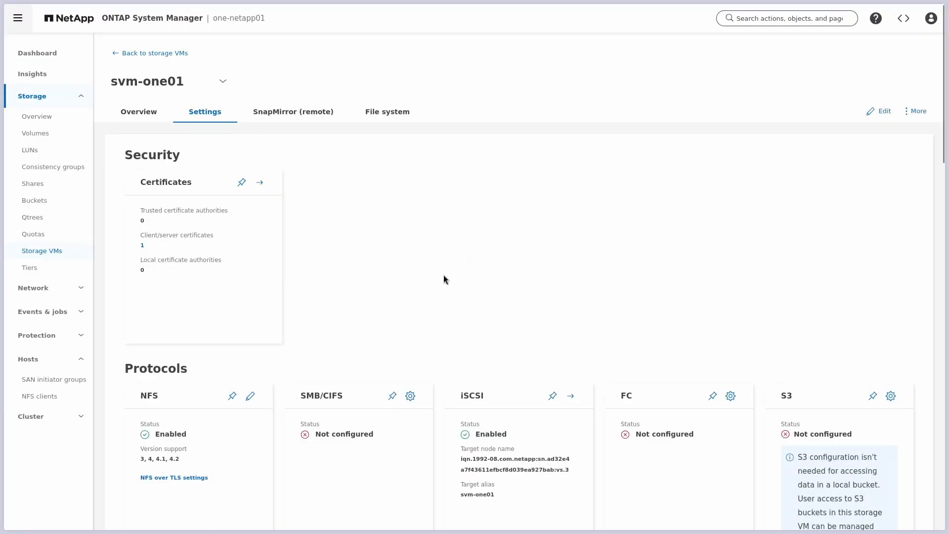
scroll(444, 277, down, 1)
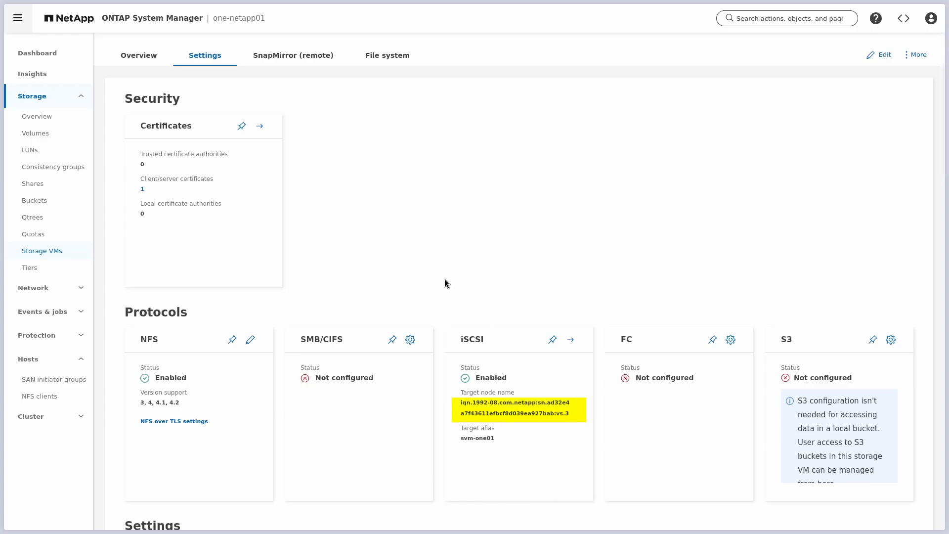
scroll(444, 282, up, 1)
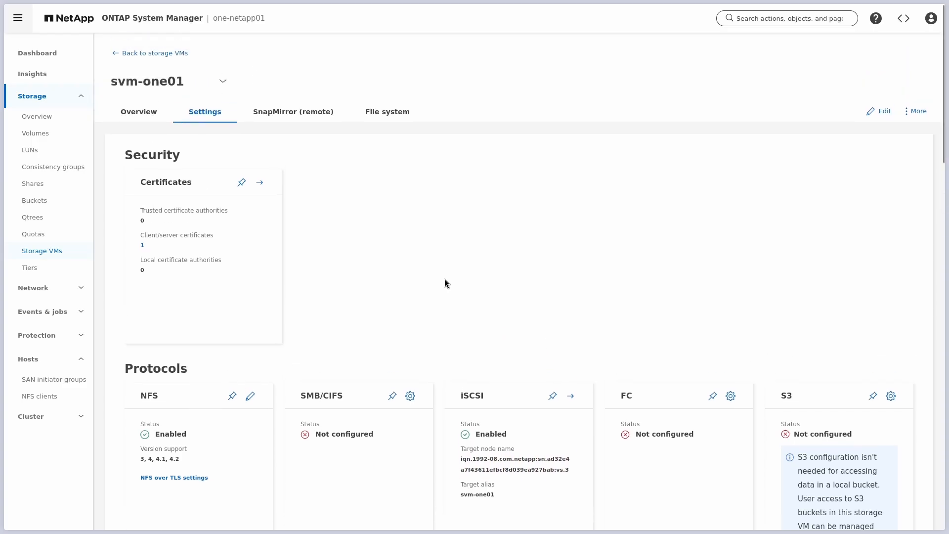
Step: Read the svm-one01 SVM UUID from the page address
key(ctrl+l)
click(317, 199)
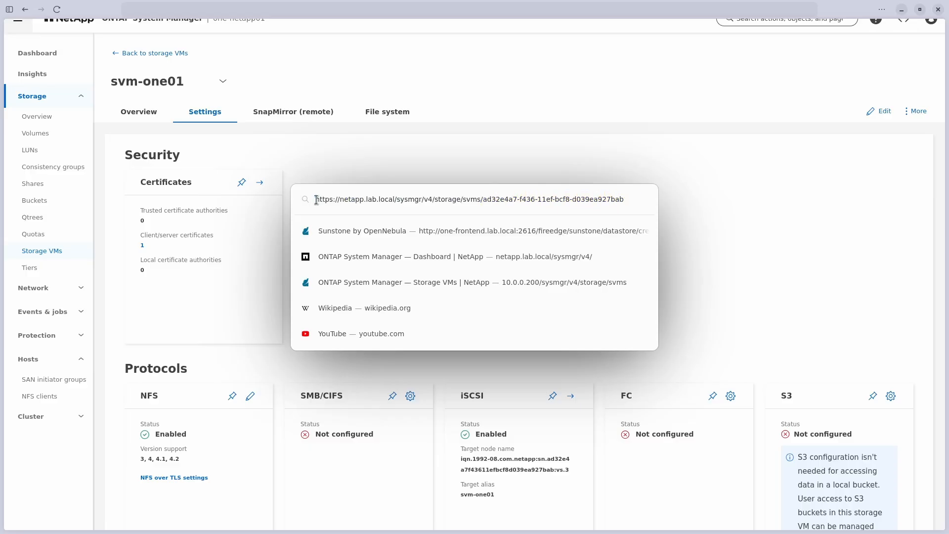
click(669, 224)
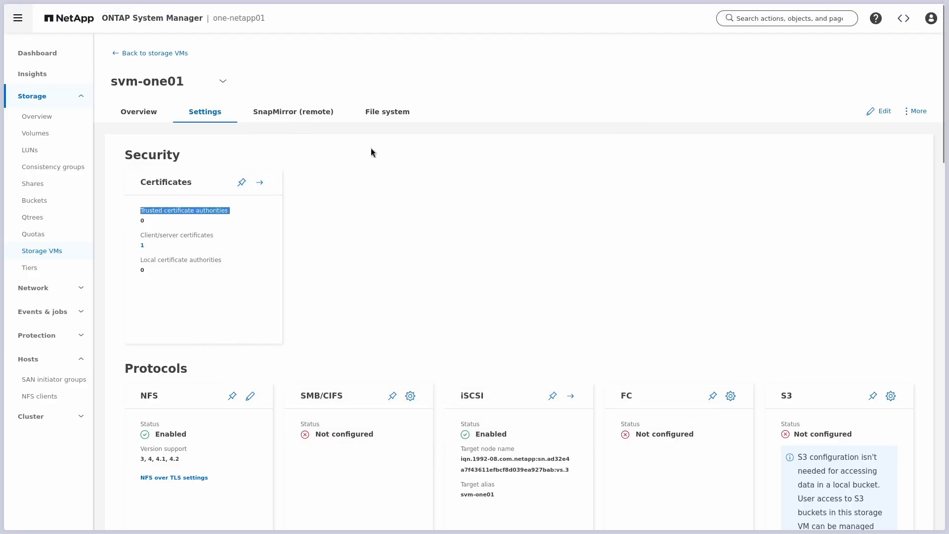
Step: Open local tier aggr1_one_netapp01_01 and read its aggregate UUID from the page address
click(41, 270)
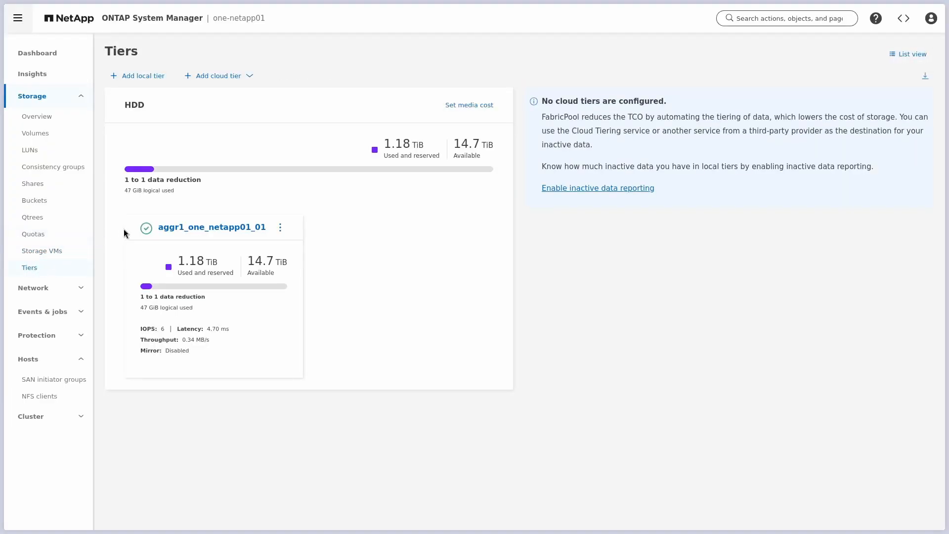
click(194, 227)
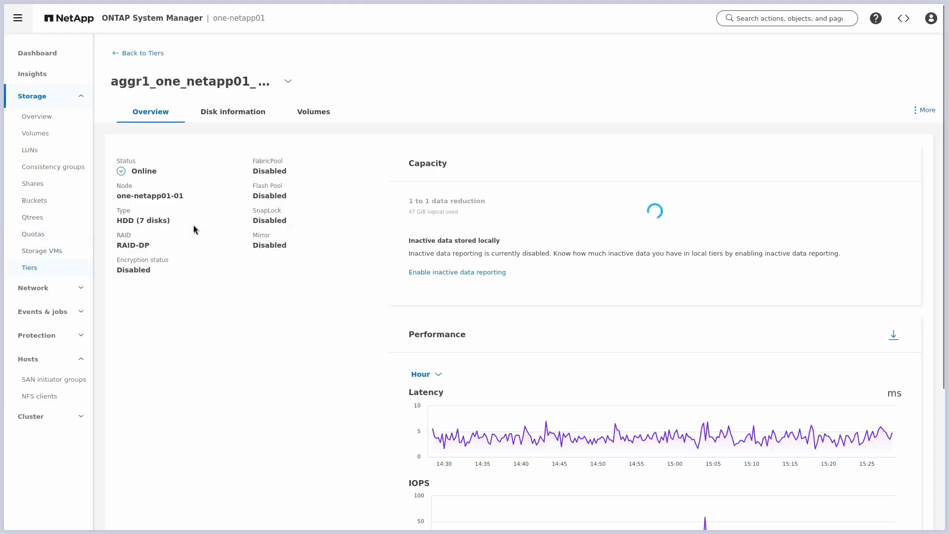
key(ctrl+l)
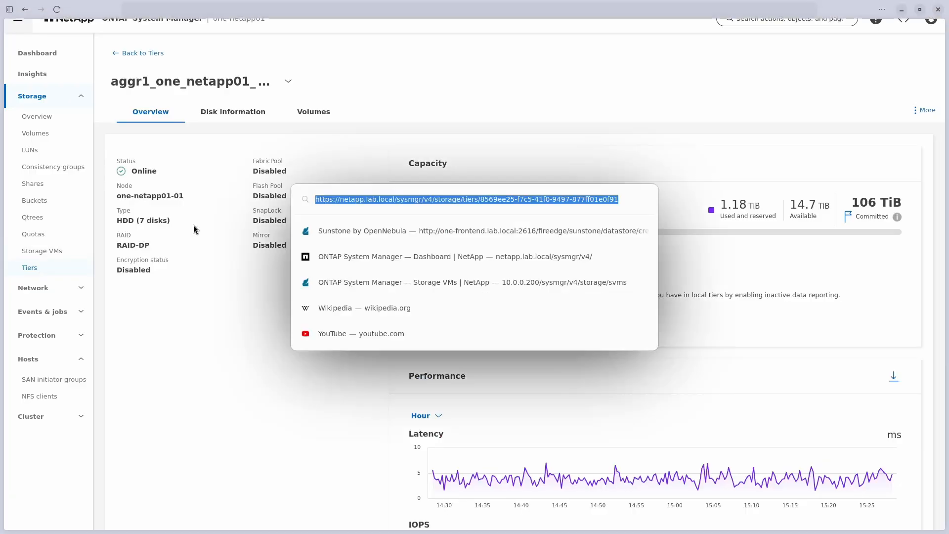
click(318, 199)
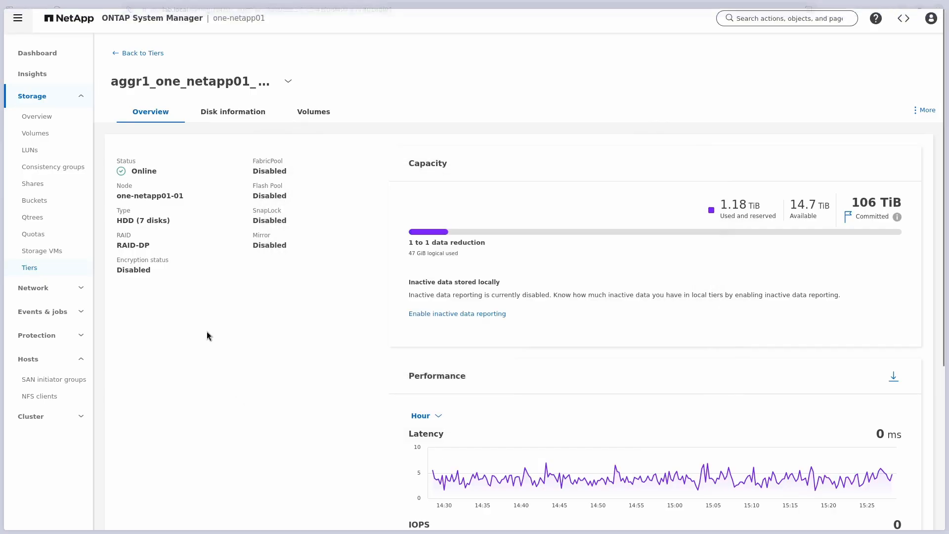
click(206, 332)
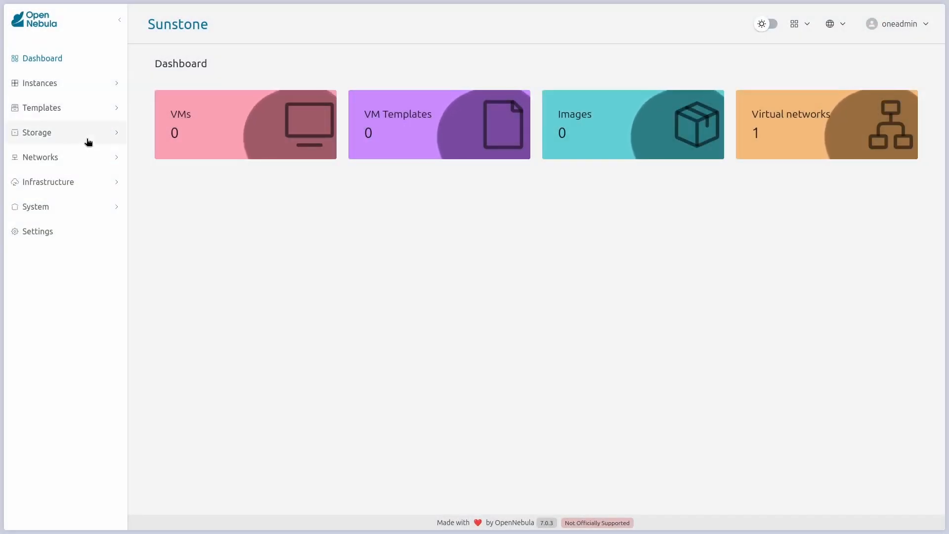
Step: Start a new SYSTEM datastore named netapp-system with the NetApp storage backend
click(89, 142)
click(82, 168)
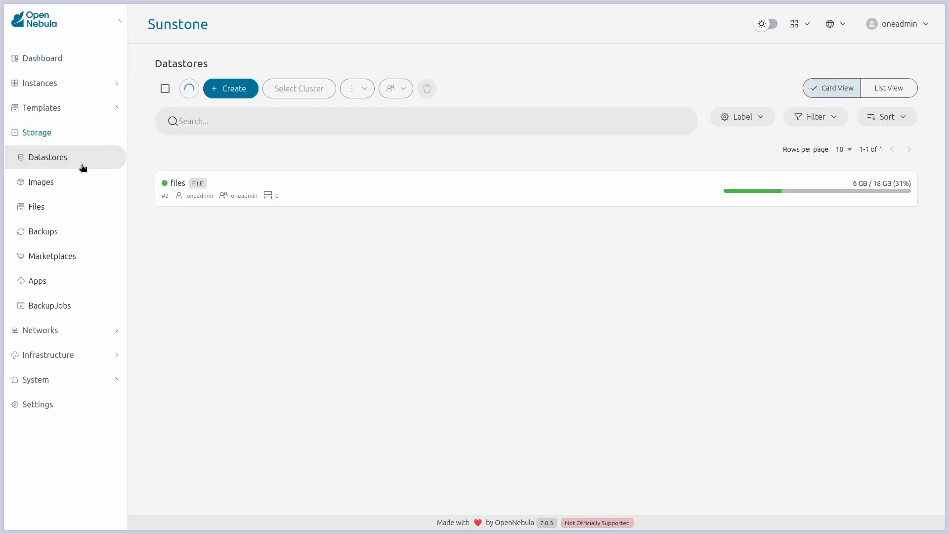
click(245, 88)
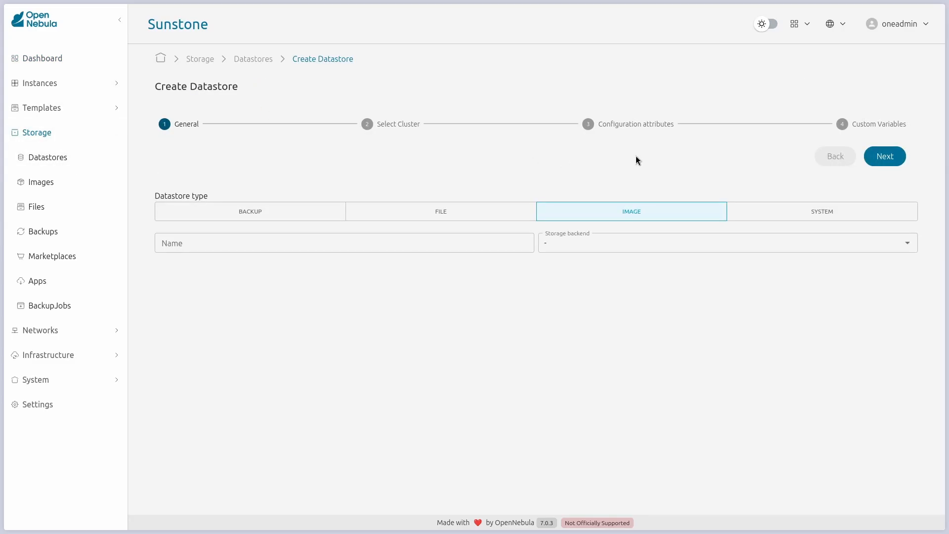
click(776, 212)
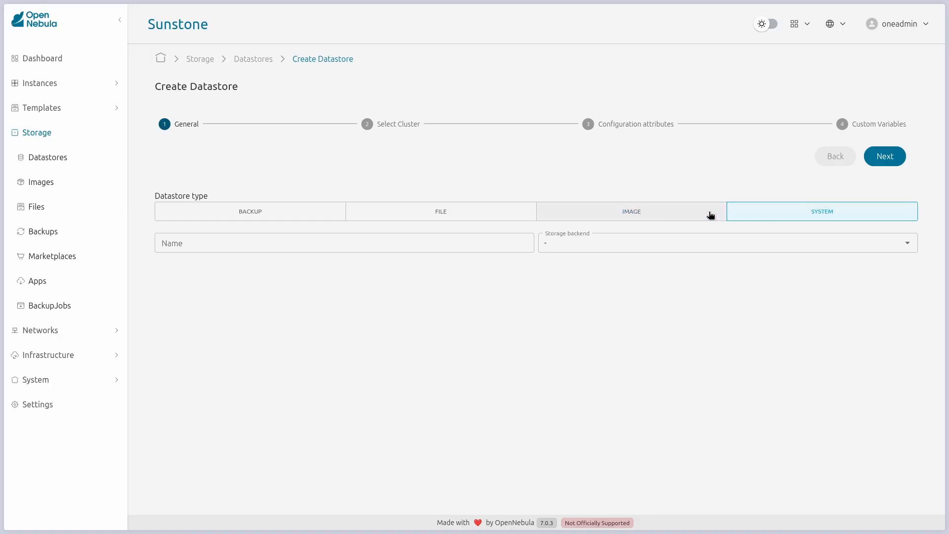
click(453, 239)
text(netapp-)
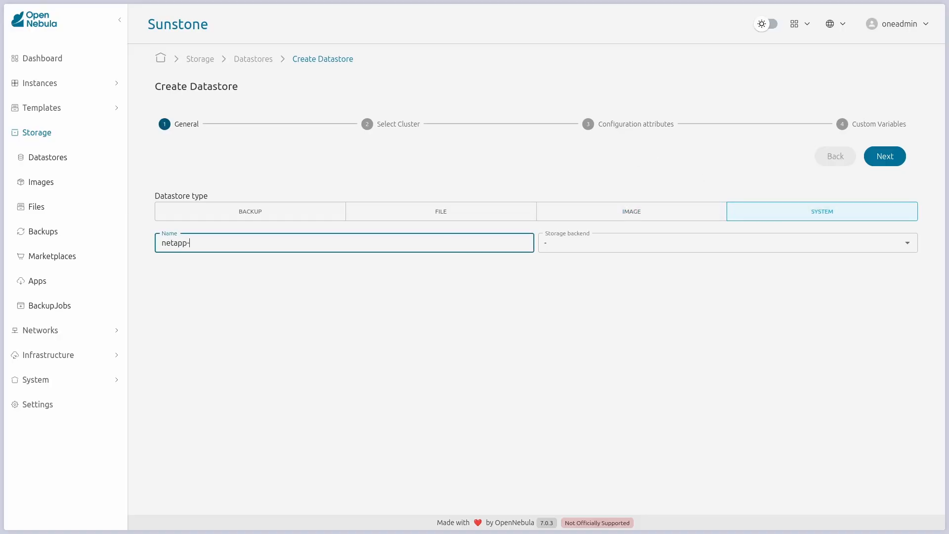
text(system)
click(634, 244)
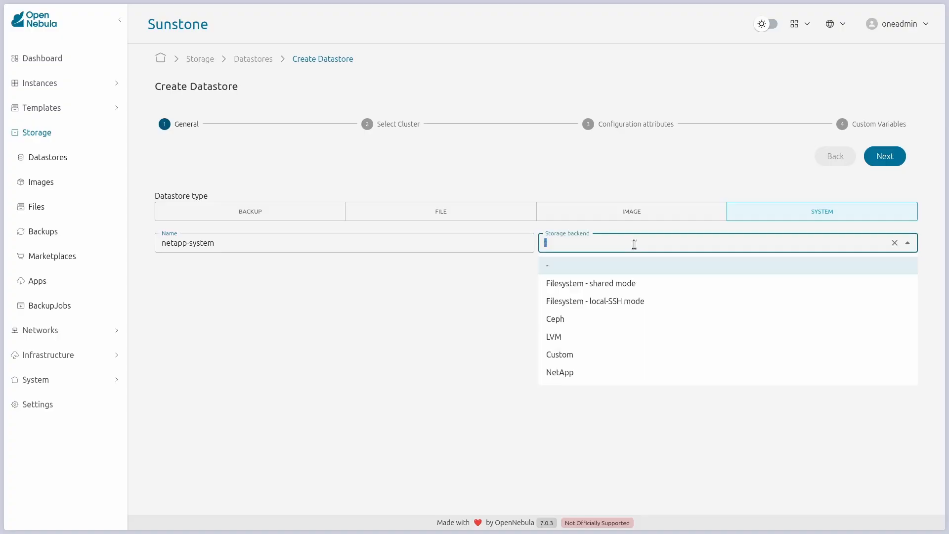
click(597, 377)
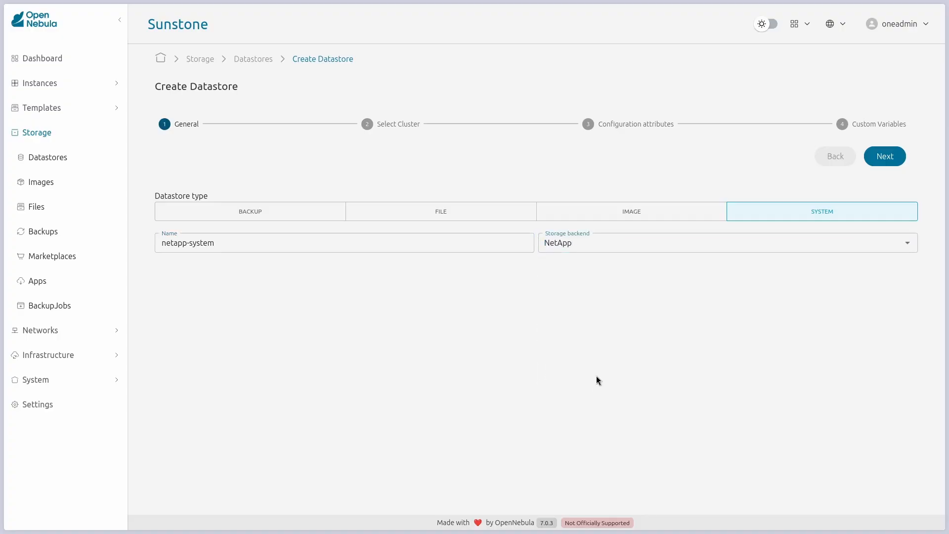
Step: Assign netapp-system to the default cluster and reach the NetApp configuration attributes
click(883, 158)
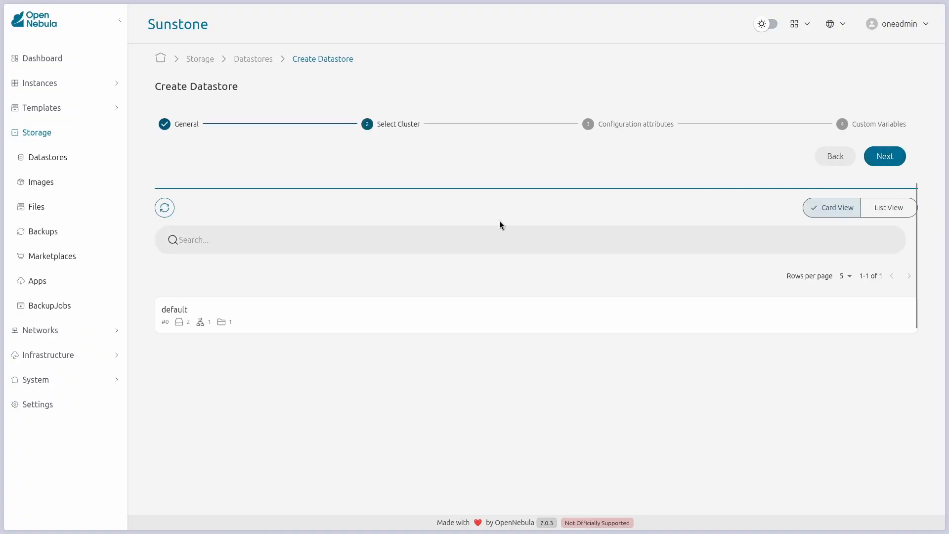
click(327, 315)
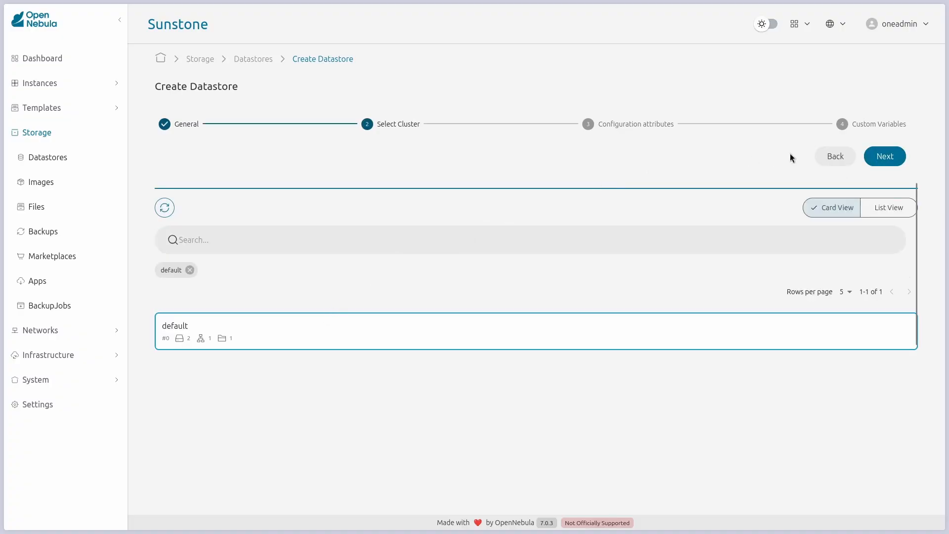
click(881, 158)
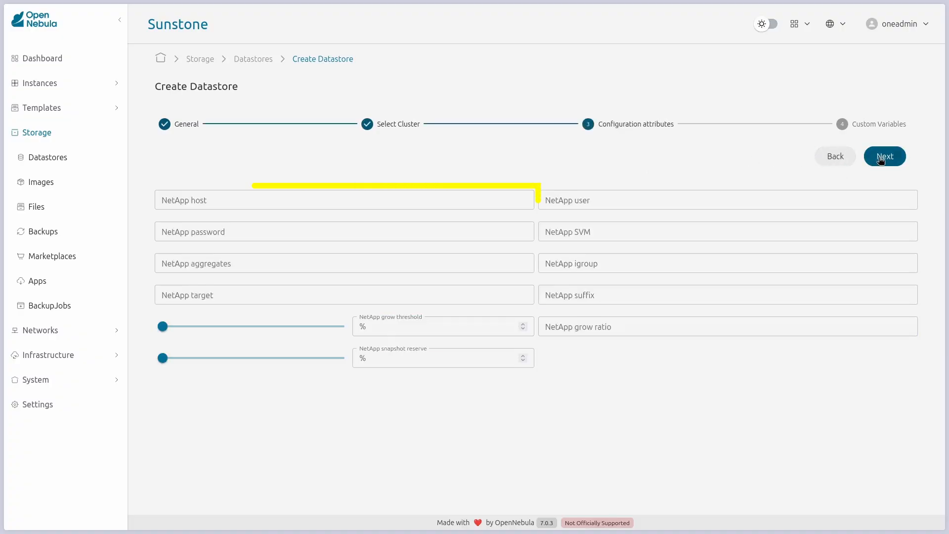
Step: Enter NetApp host netapp.lab.local plus the NetApp user name and password
click(404, 198)
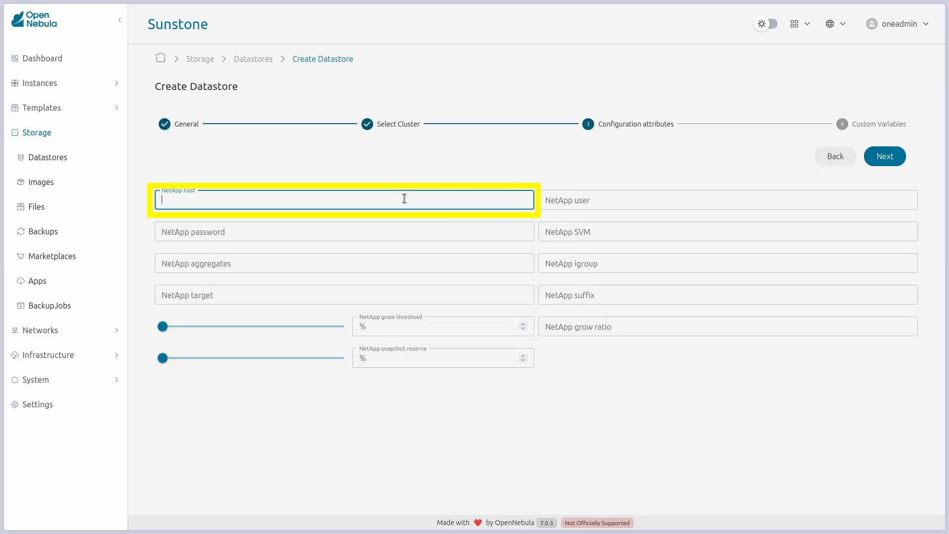
text(netapp.lab.local)
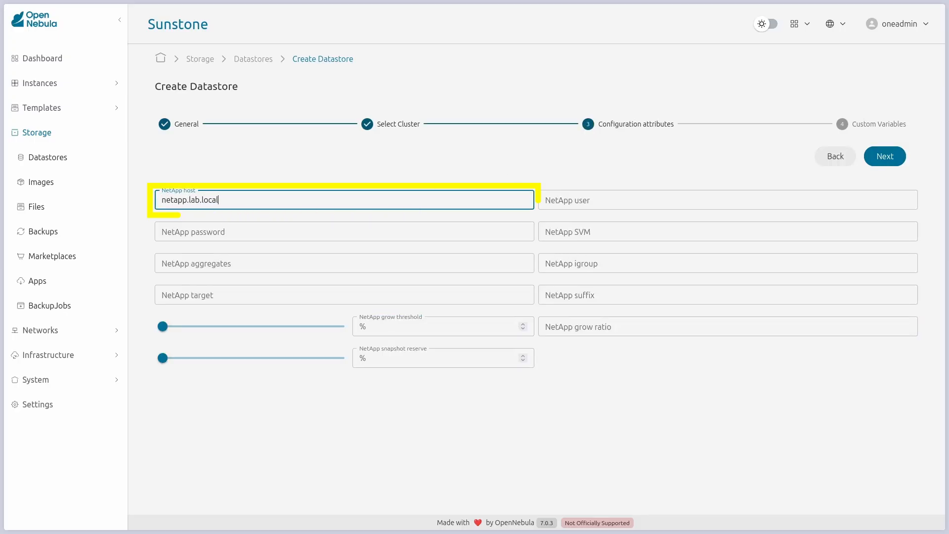
key(Tab)
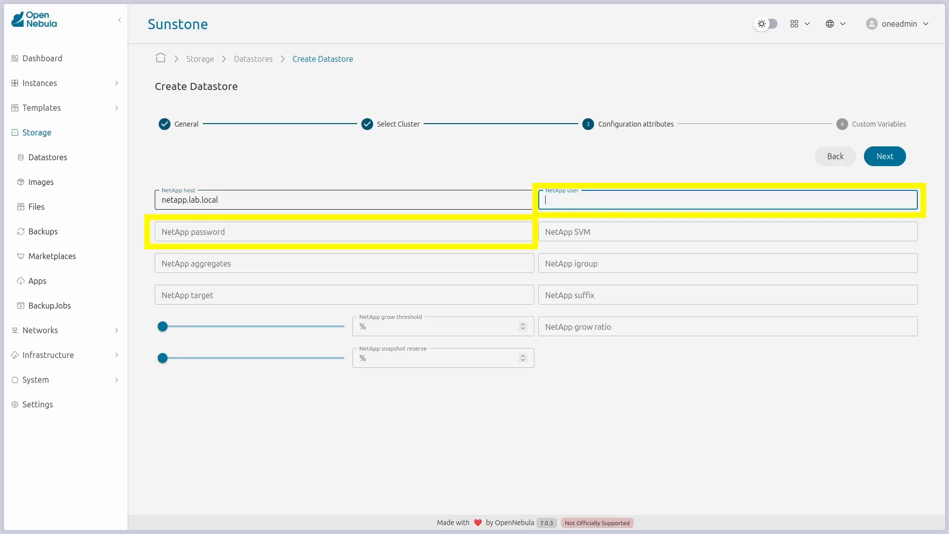
text(onenetapp)
click(359, 227)
text(OpenNebu)
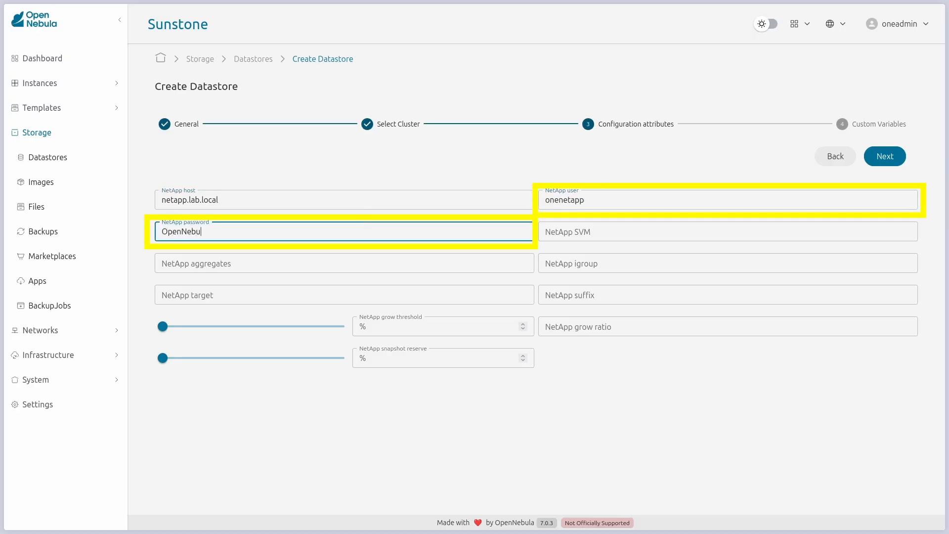
text(la123)
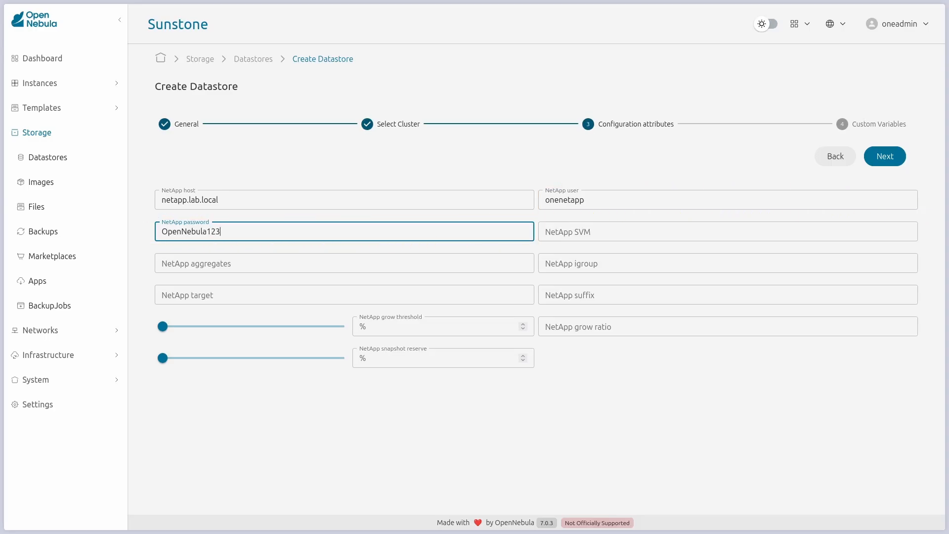
Step: Paste the SVM UUID, aggregate UUID and igroup UUID into their NetApp fields
click(586, 225)
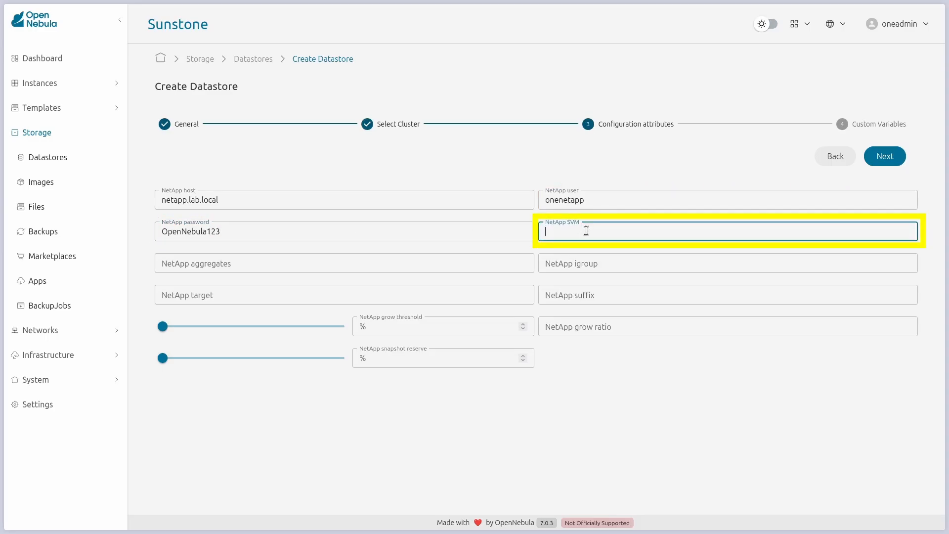
text(ad32e4a7-f436-11ef-bcf8-d039ea927bab)
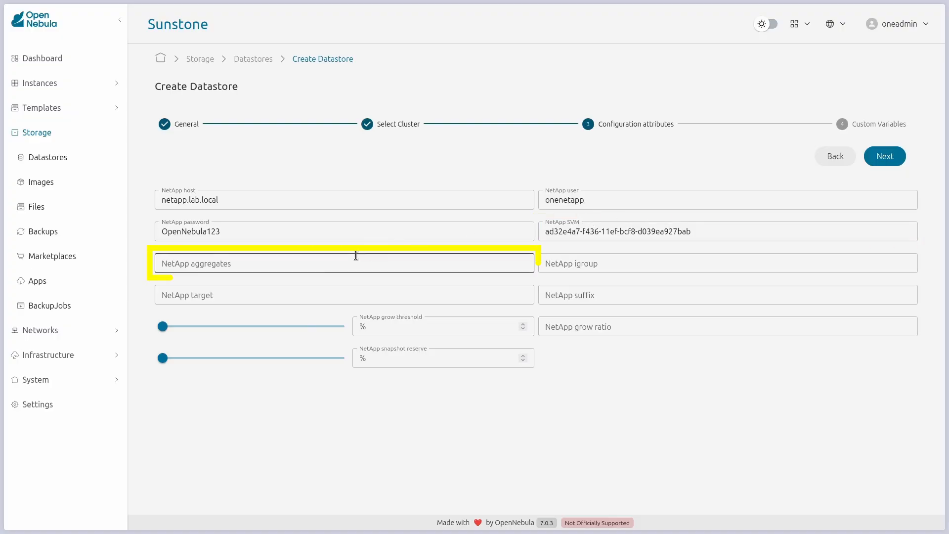
click(339, 262)
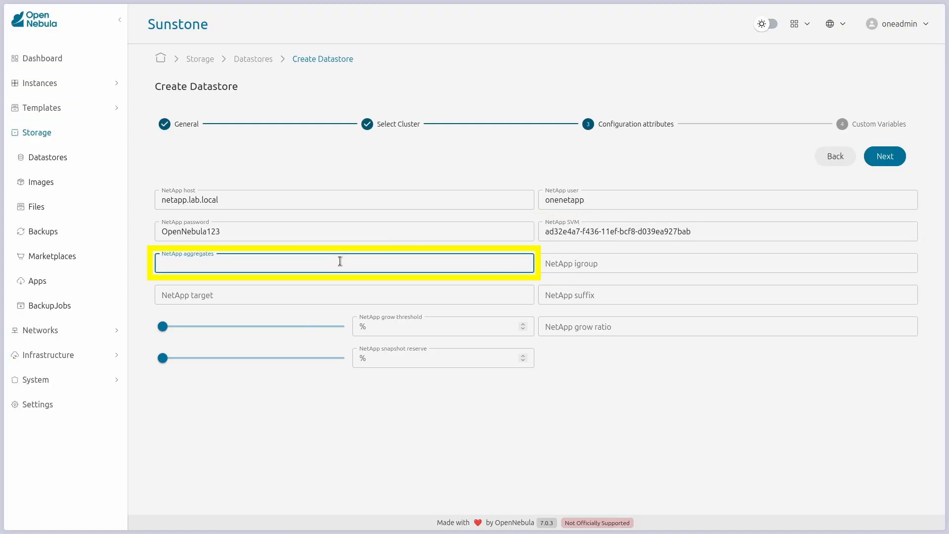
text(8569ee25-f7c5-41f0-9497-877ff01e0f91)
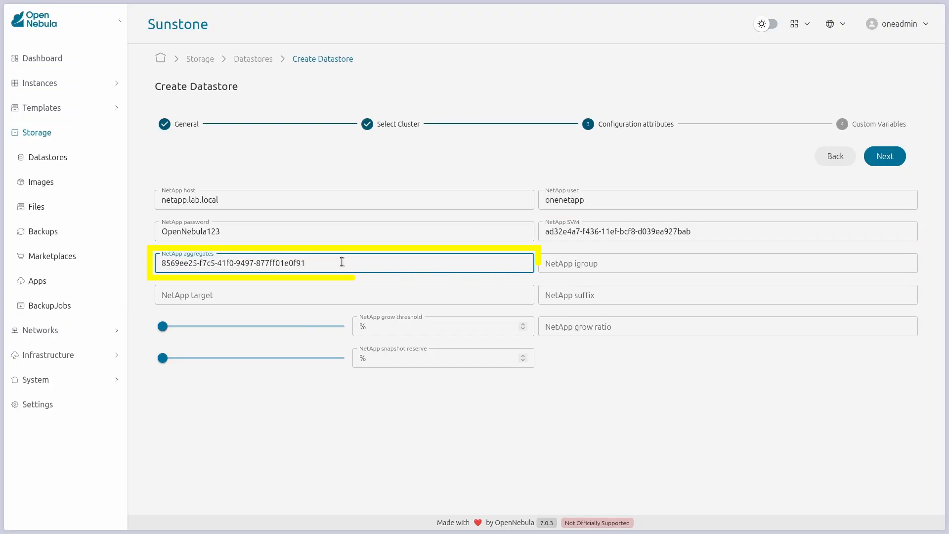
click(352, 249)
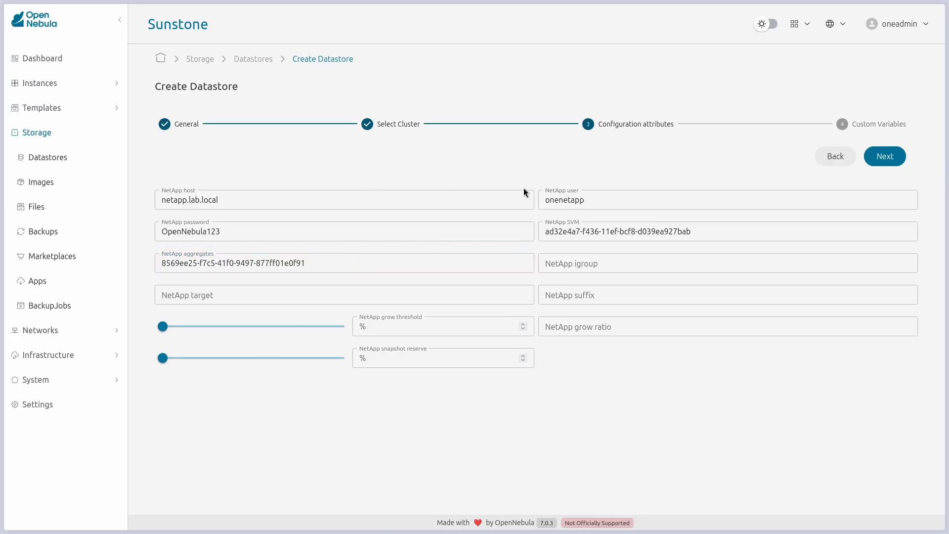
click(574, 264)
text(068a44b3-26bd-11f0-bdde-d039ea927bab)
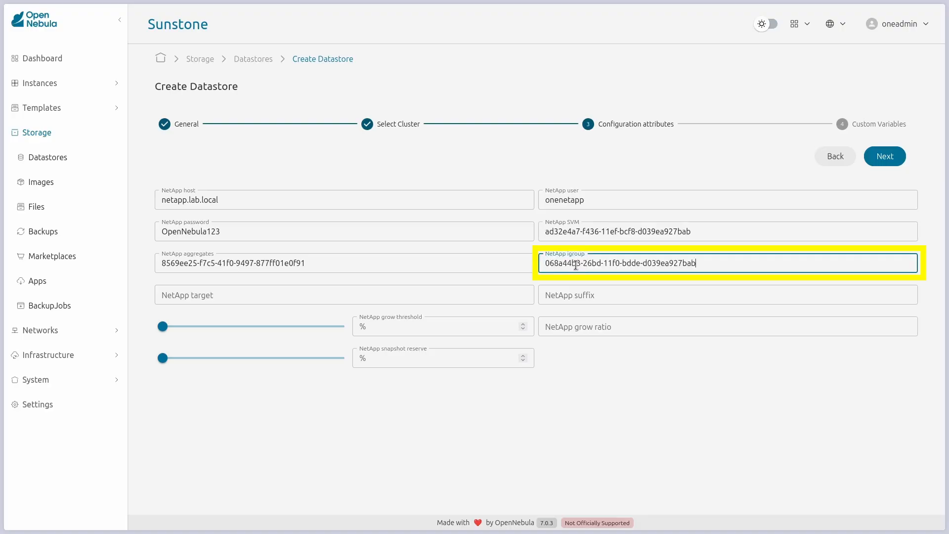
click(575, 276)
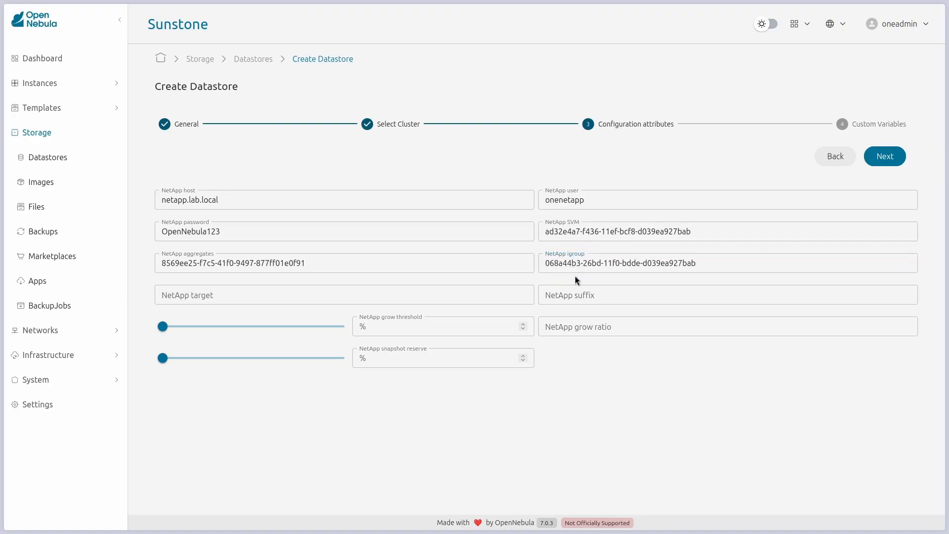
Step: Paste the target IQN and the suffix TSggGFOP into their NetApp fields
click(307, 292)
text(iqn.1992-08.com.netapp:sn.ad32e4a7f43611efbcf8d039ea927bab:vs.3)
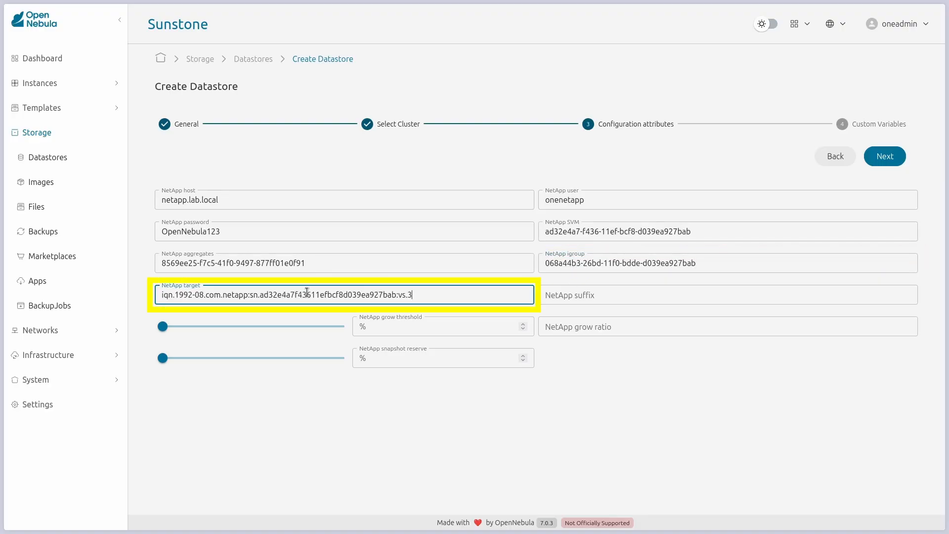
click(372, 284)
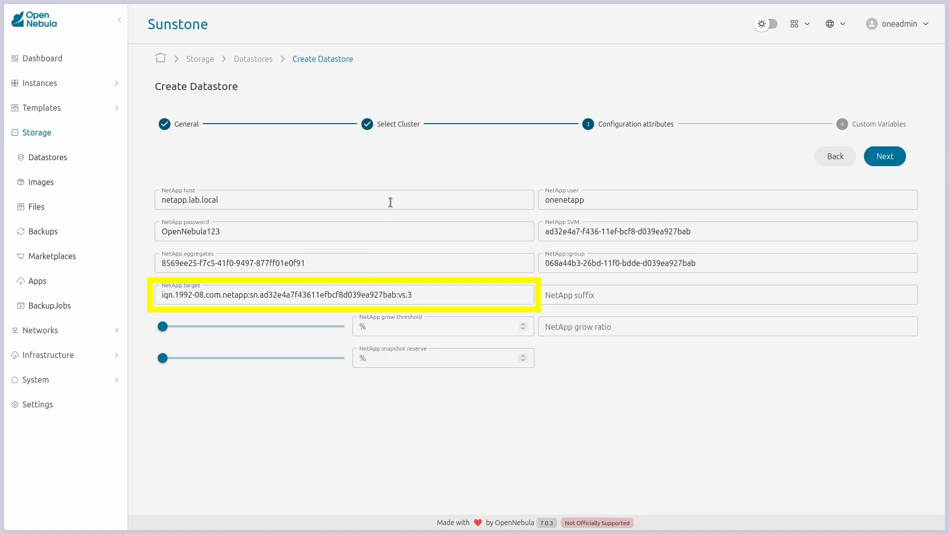
click(556, 297)
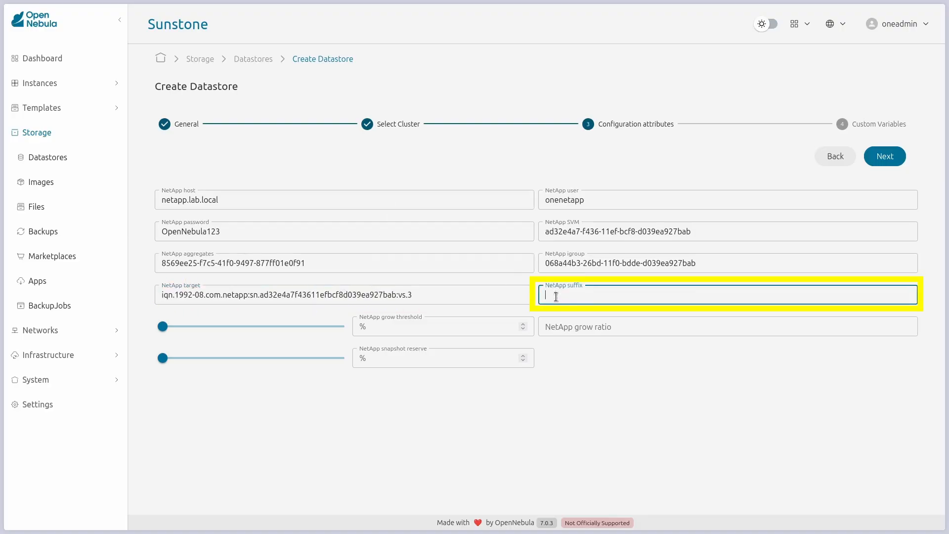
text(TSjgGfOP)
click(529, 313)
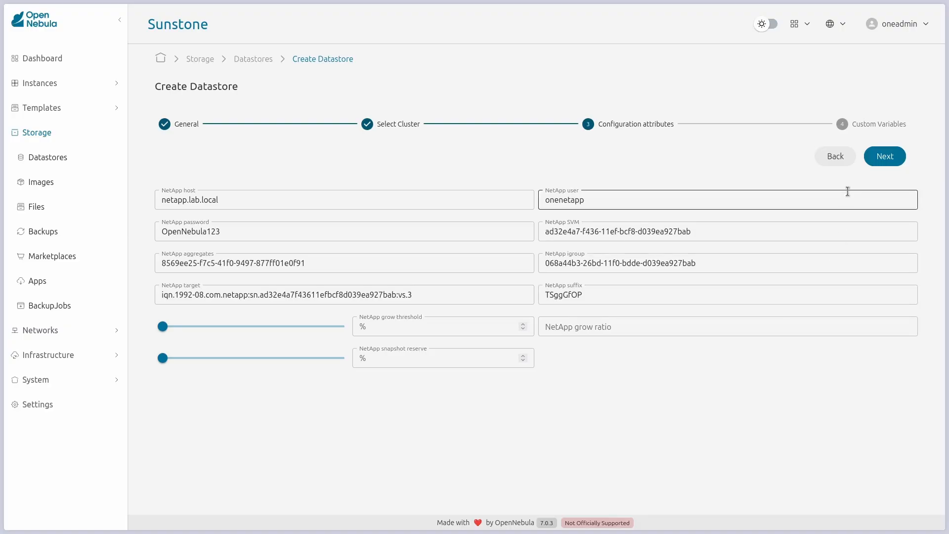
Step: Add custom variable DISK_TYPE = BLOCK and finish creating netapp-system as datastore #103
click(885, 157)
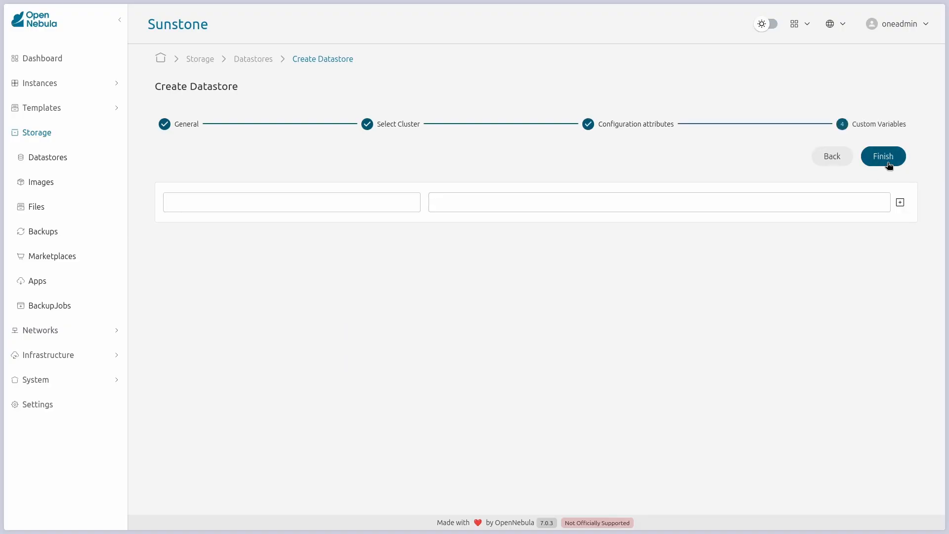
click(403, 197)
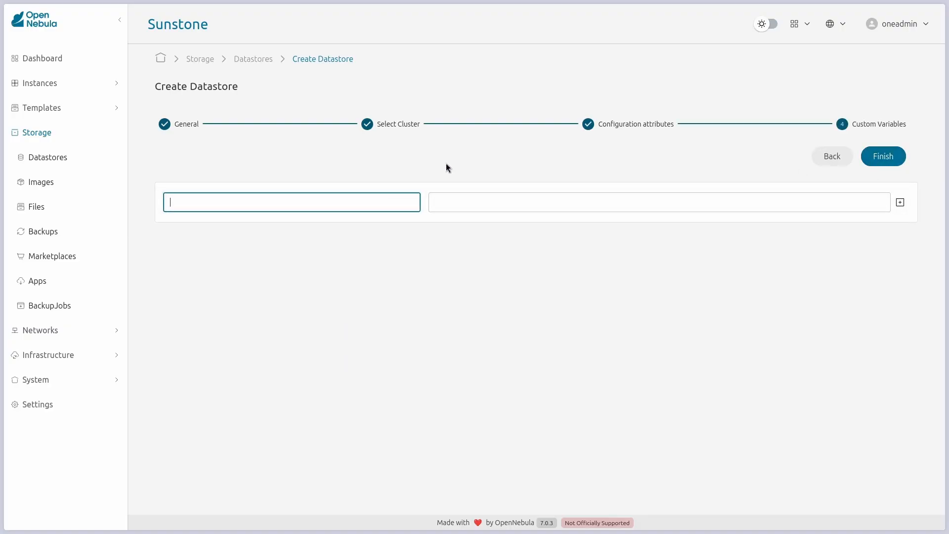
text(DISK_TYPE)
key(Tab)
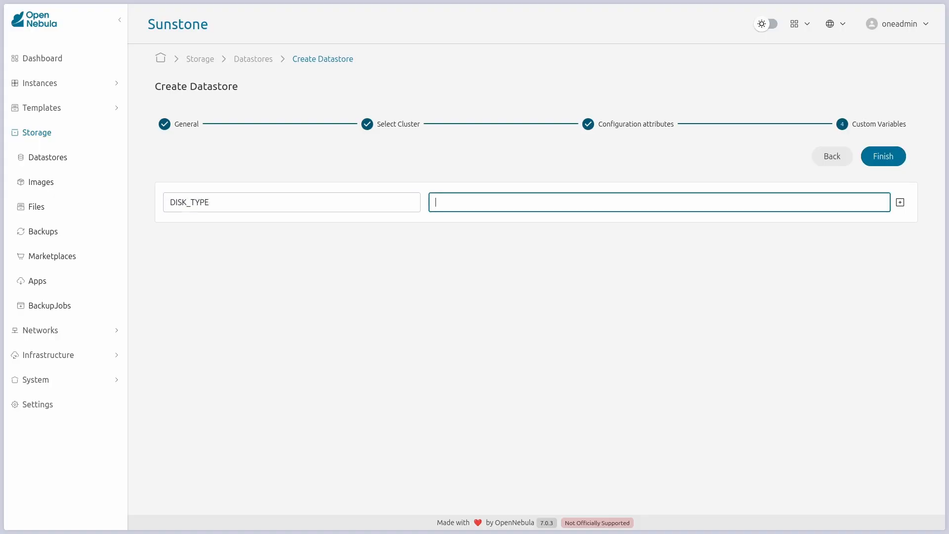
text(BLOCK)
key(Return)
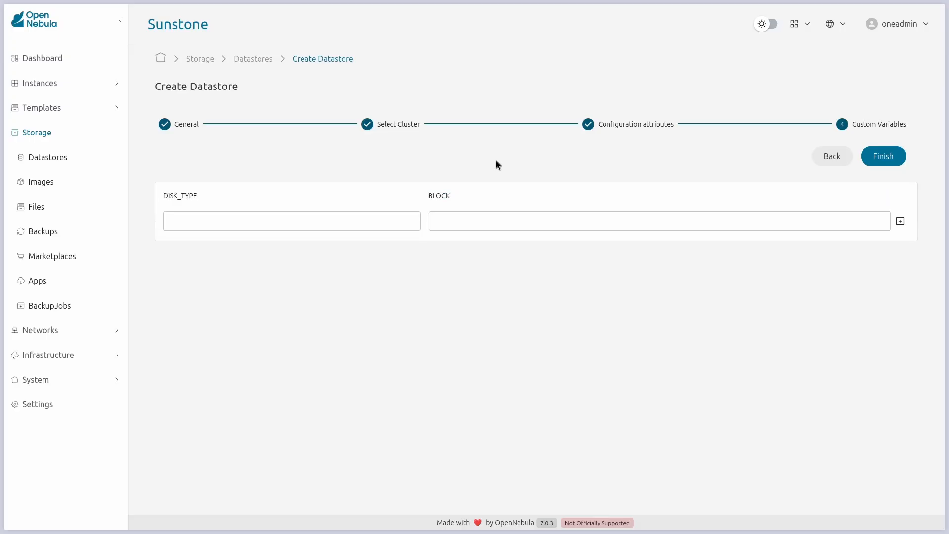
click(894, 158)
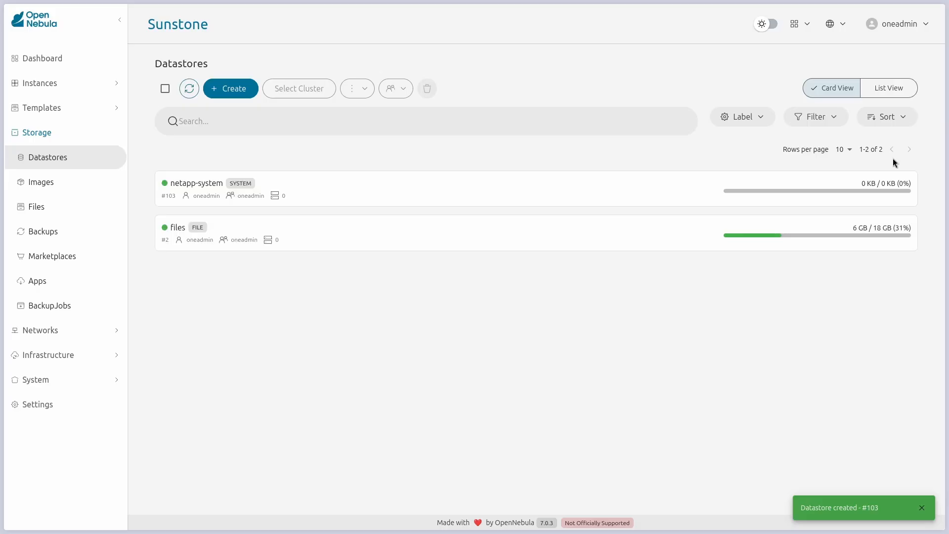
click(923, 508)
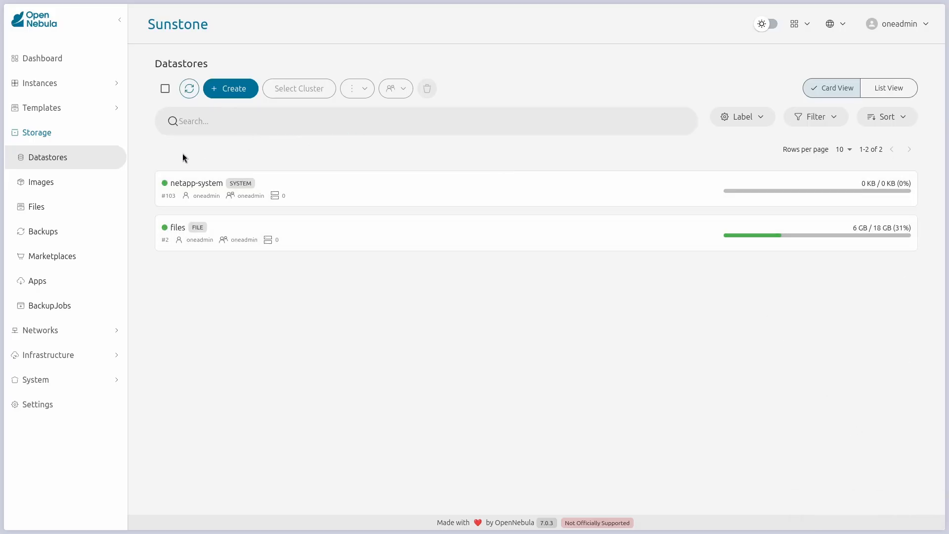
Step: Start an IMAGE datastore named netapp-images with NetApp backend, advancing to cluster selection
click(187, 89)
click(231, 95)
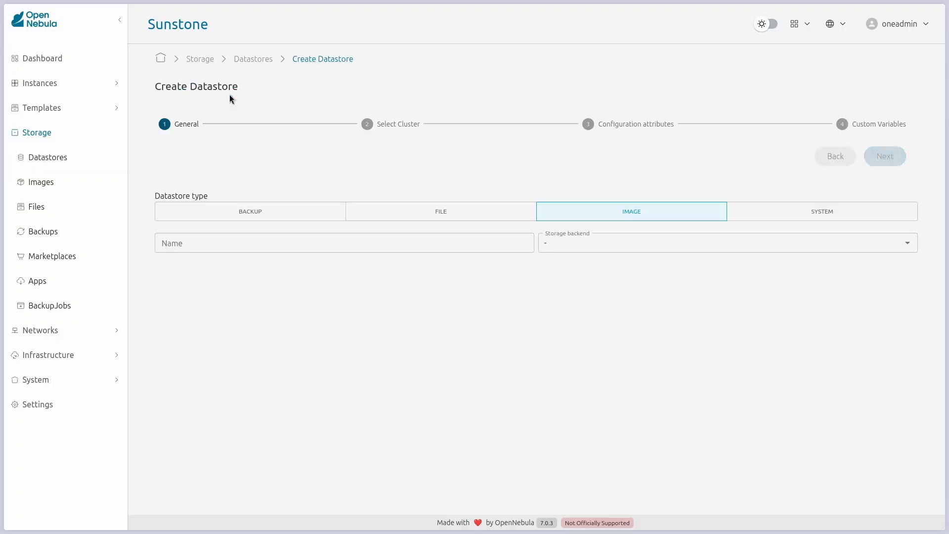
click(253, 242)
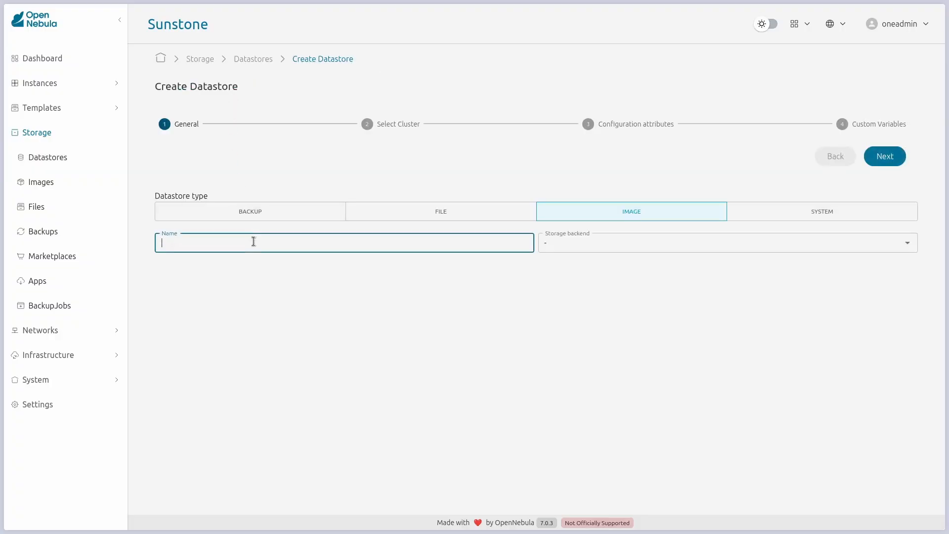
text(netapp-images)
click(627, 246)
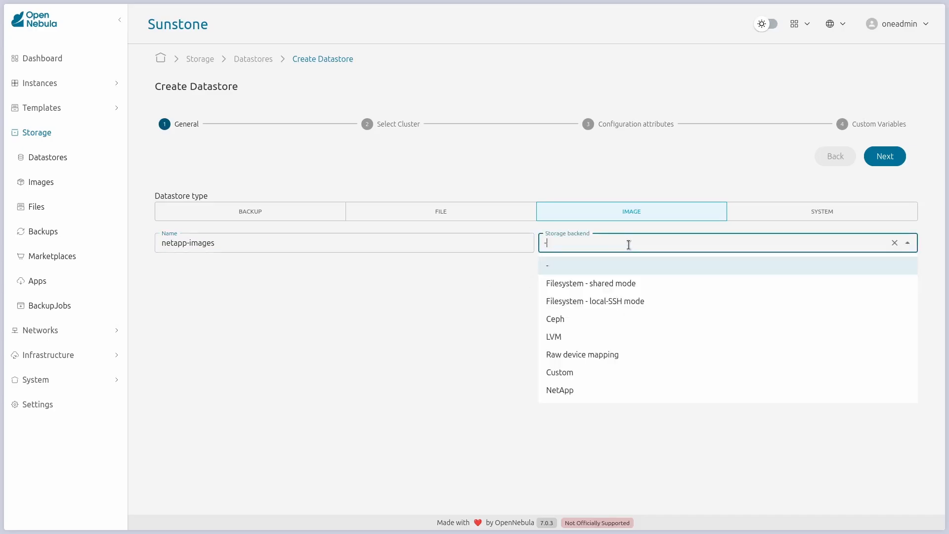
click(594, 389)
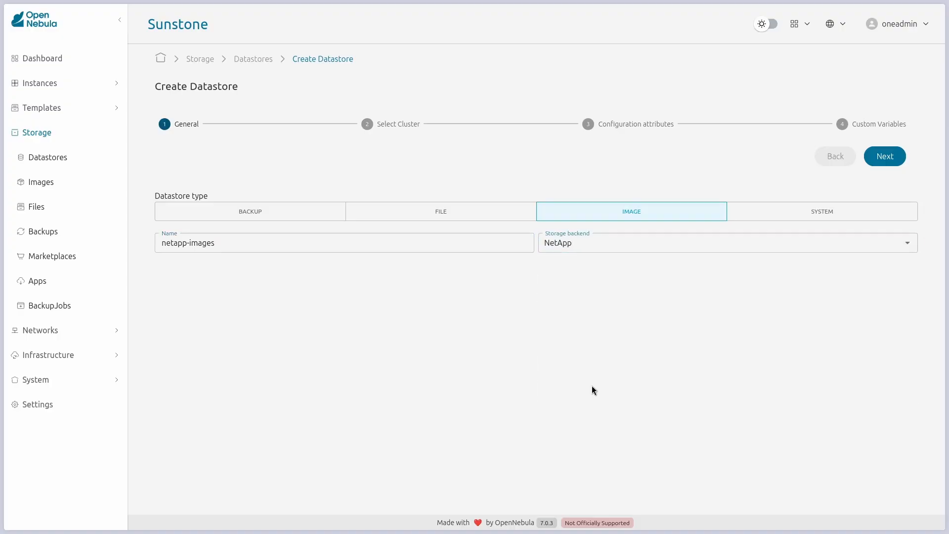
click(884, 156)
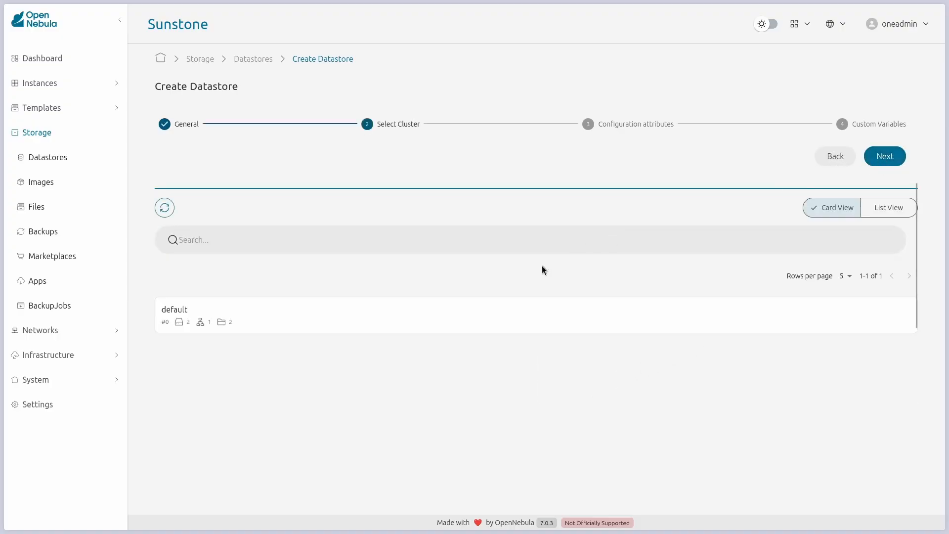
Step: Put netapp-images in the default cluster with netapp-system as its compatible system datastore
click(495, 316)
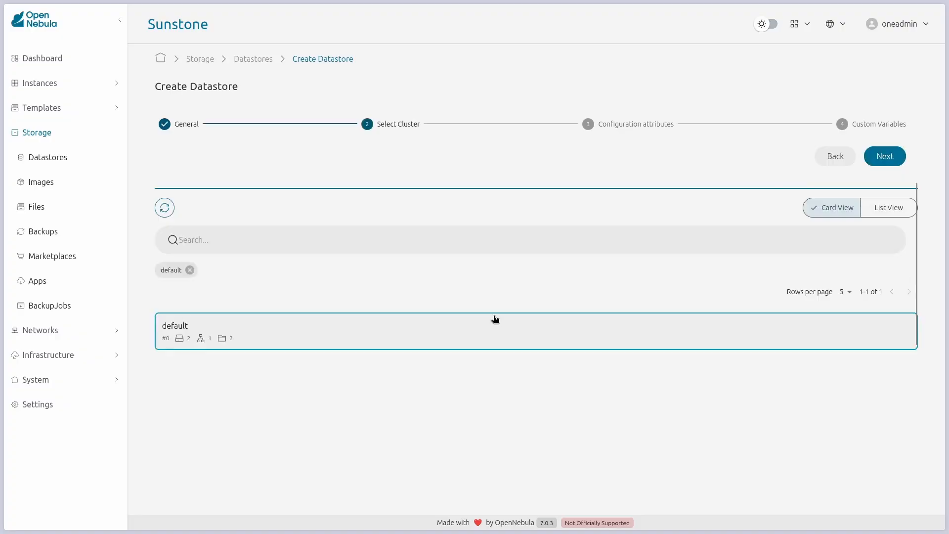
click(884, 157)
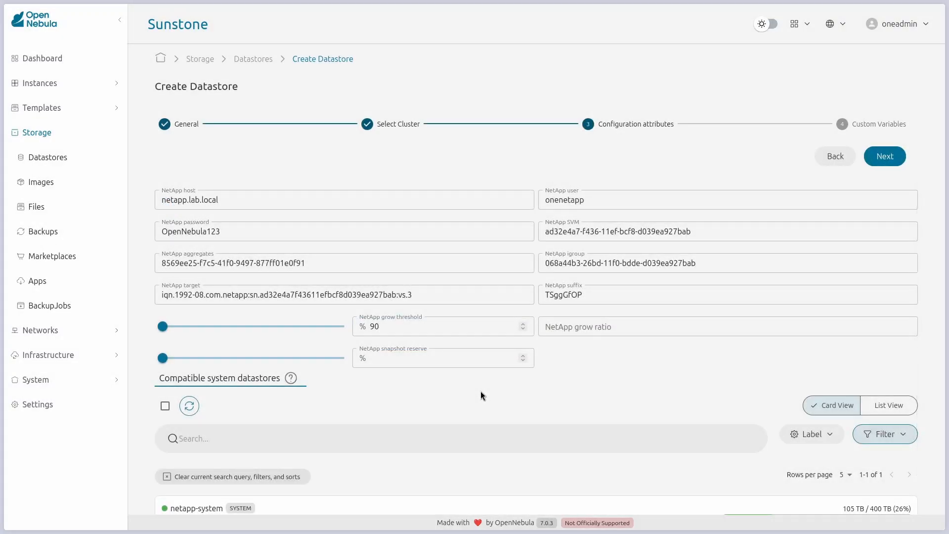
scroll(392, 500, down, 1)
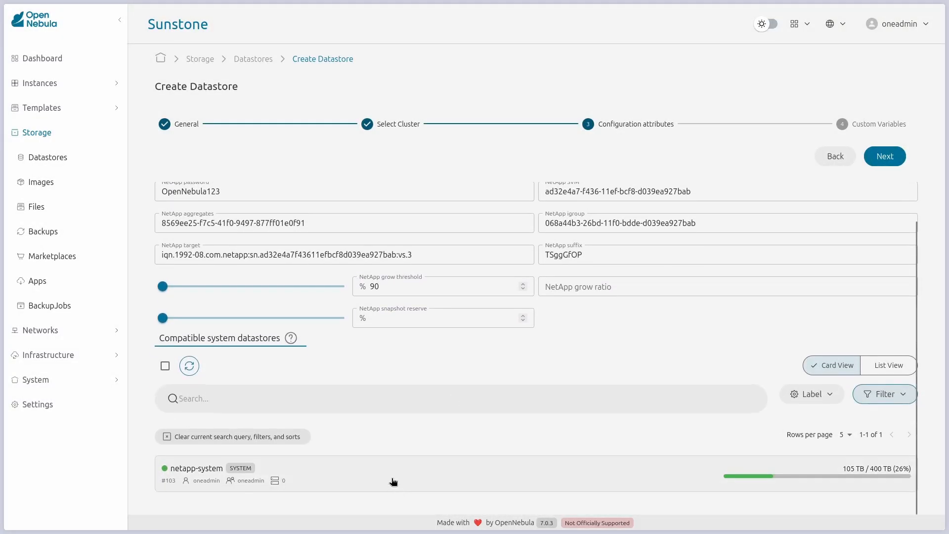
click(392, 481)
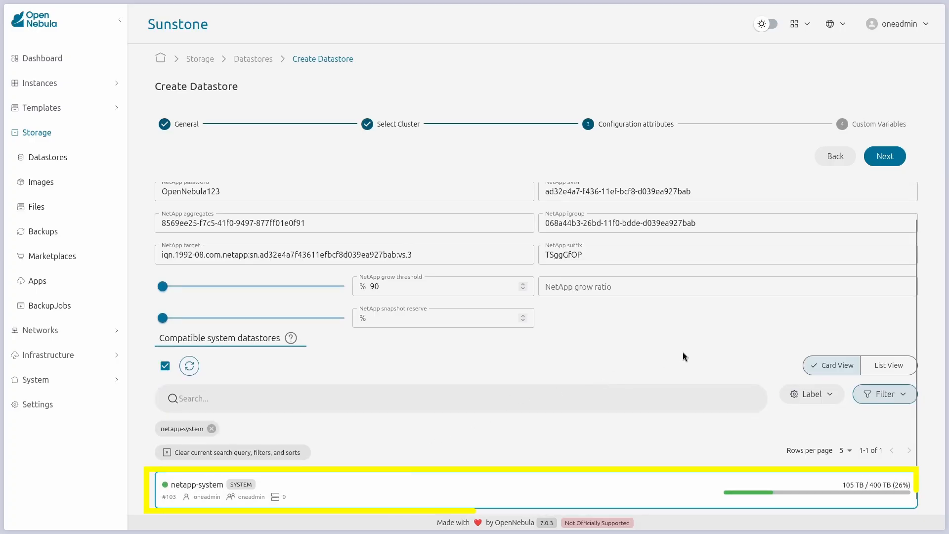
scroll(683, 352, up, 1)
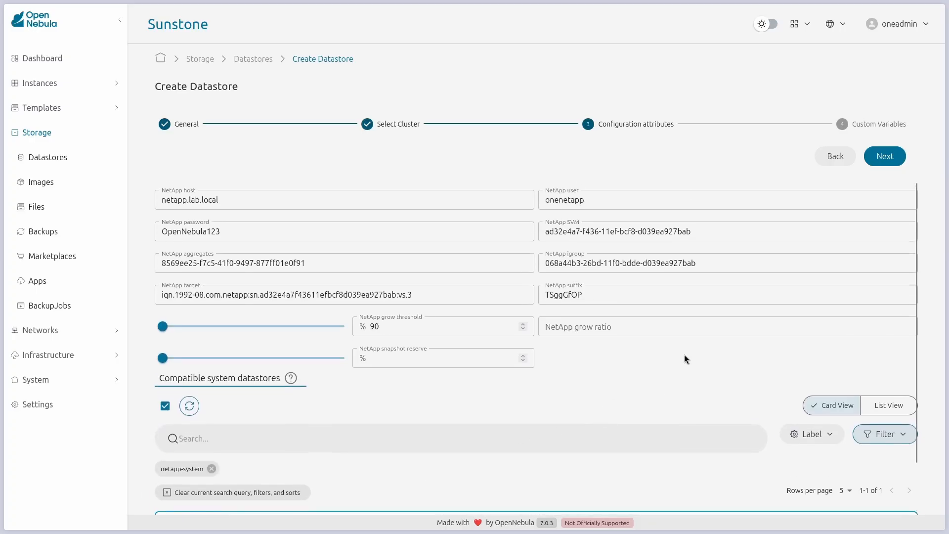
click(884, 156)
Step: Add custom variable DISK_TYPE = BLOCK and finish the netapp-images datastore (#104)
click(362, 211)
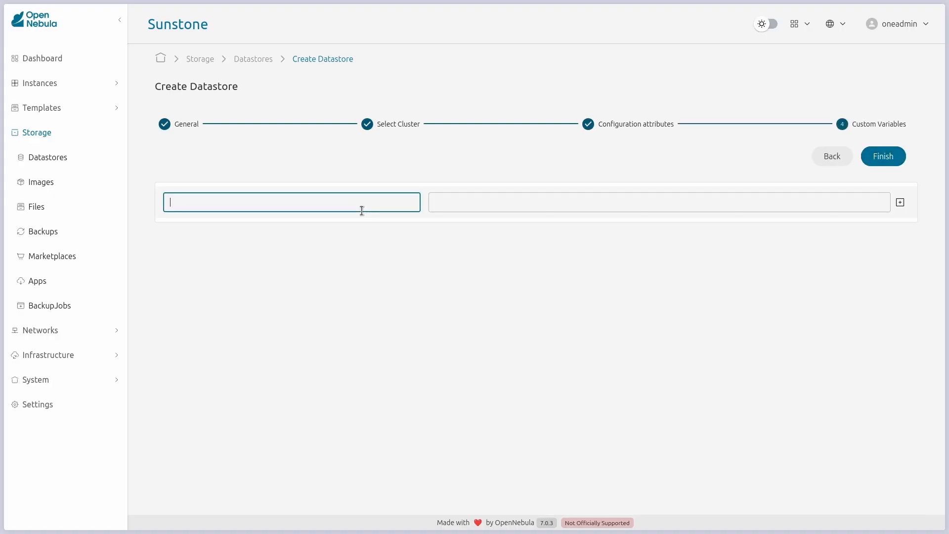
text(DISK_TYPE)
key(Tab)
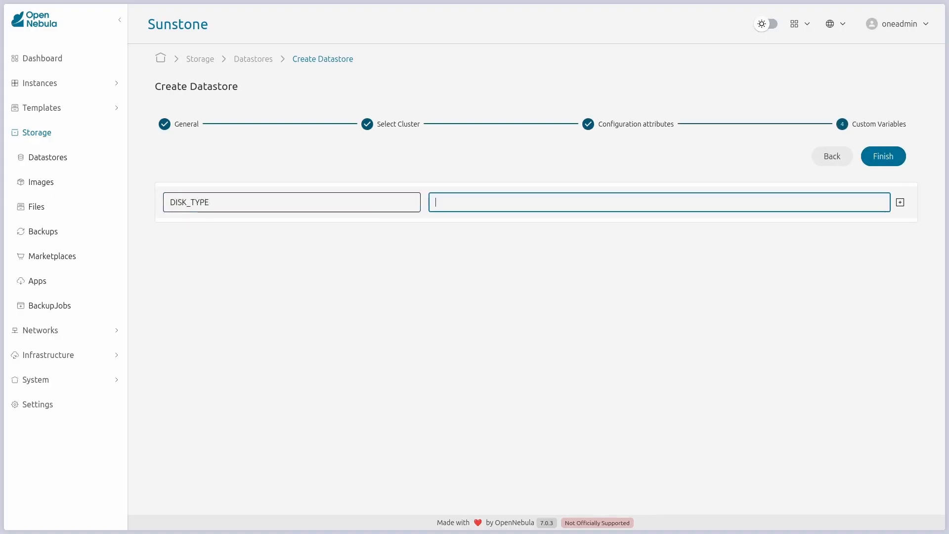
text(BLOCK)
click(880, 162)
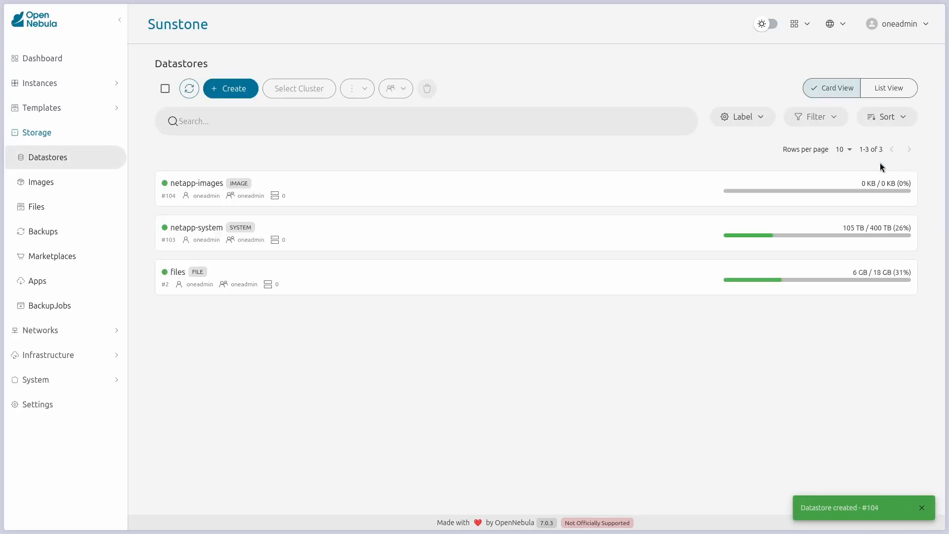
Step: Find the x86_64 Alpine Linux 3.21 app in the marketplace apps by searching 'alpine linux 3.21'
click(189, 91)
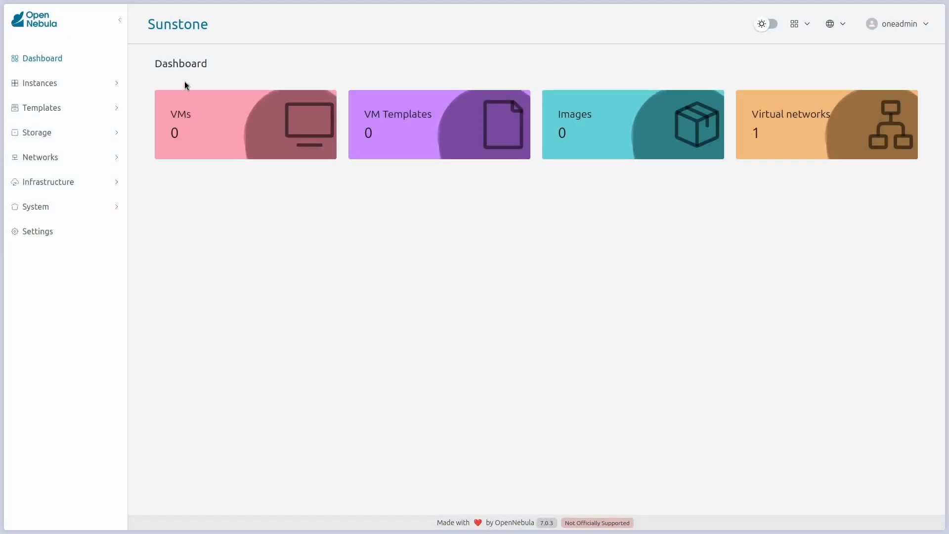
click(106, 136)
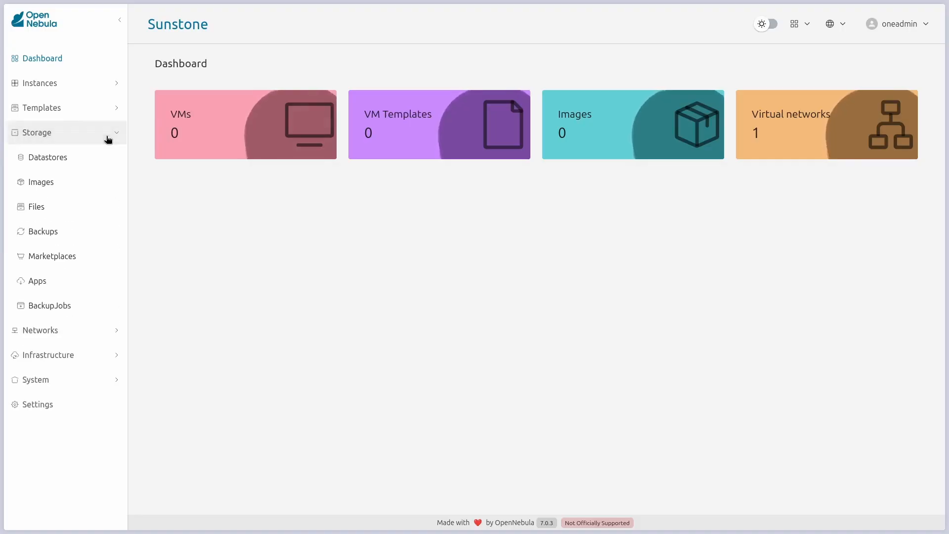
click(61, 292)
click(255, 124)
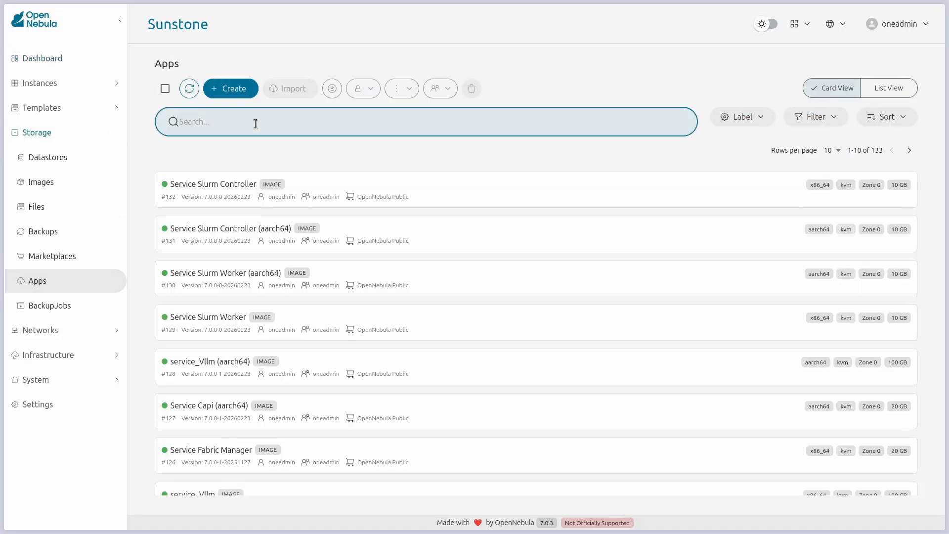
text(alpine linux 3.21)
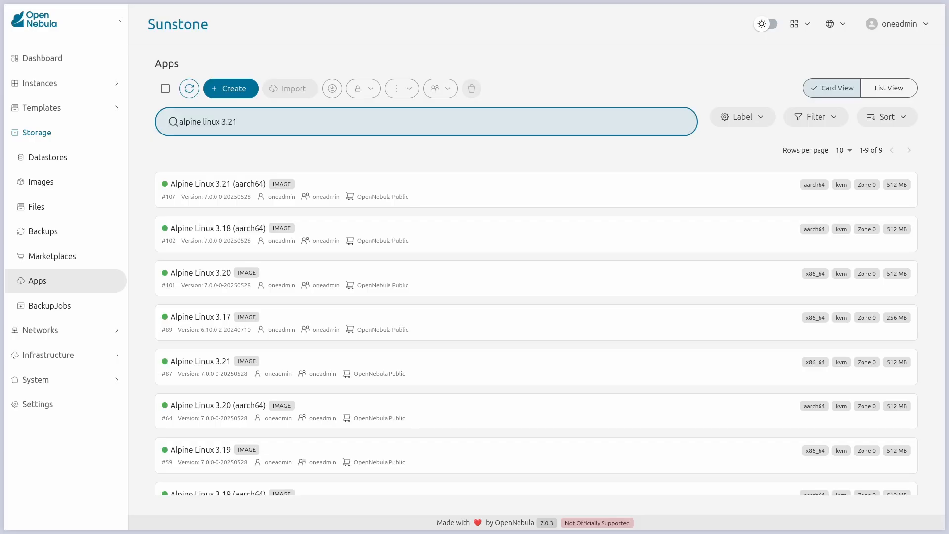
click(280, 225)
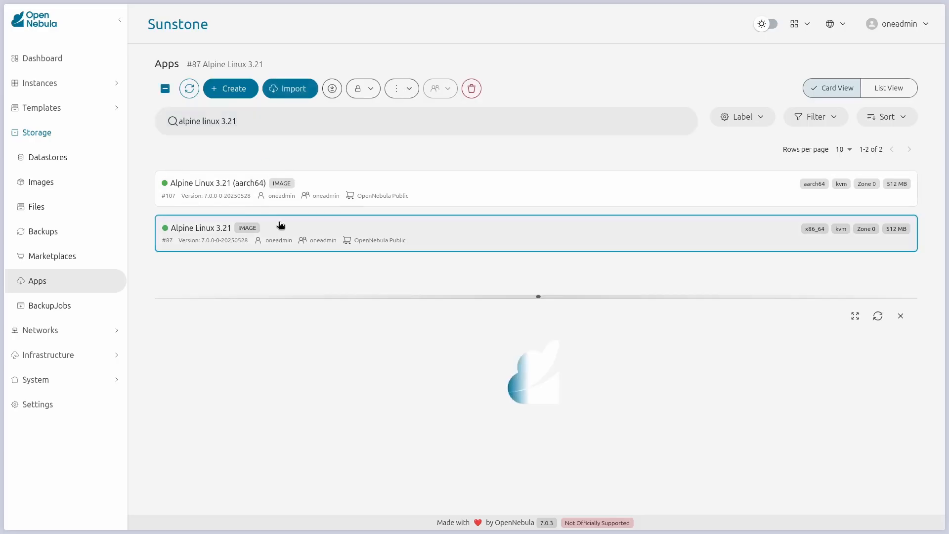
Step: Import the Alpine Linux 3.21 app into the netapp-images datastore
click(301, 87)
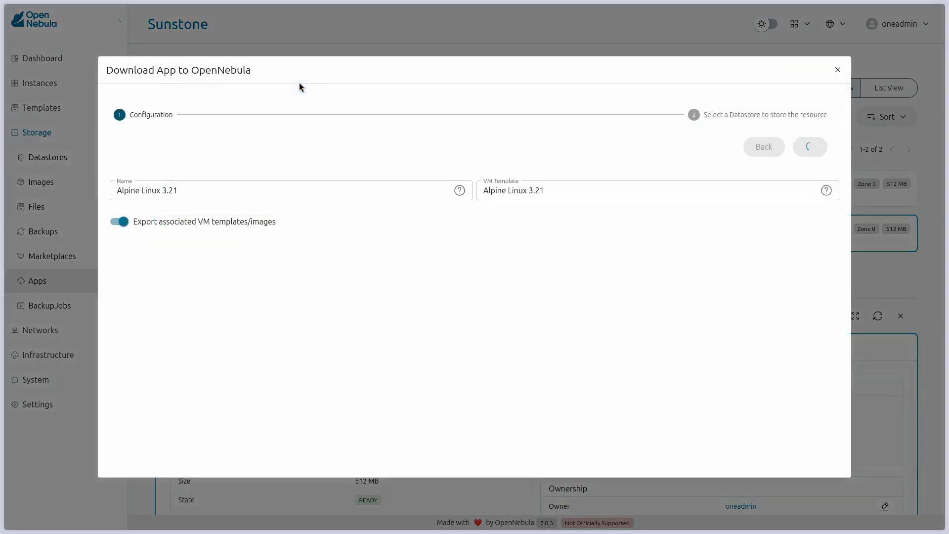
click(819, 146)
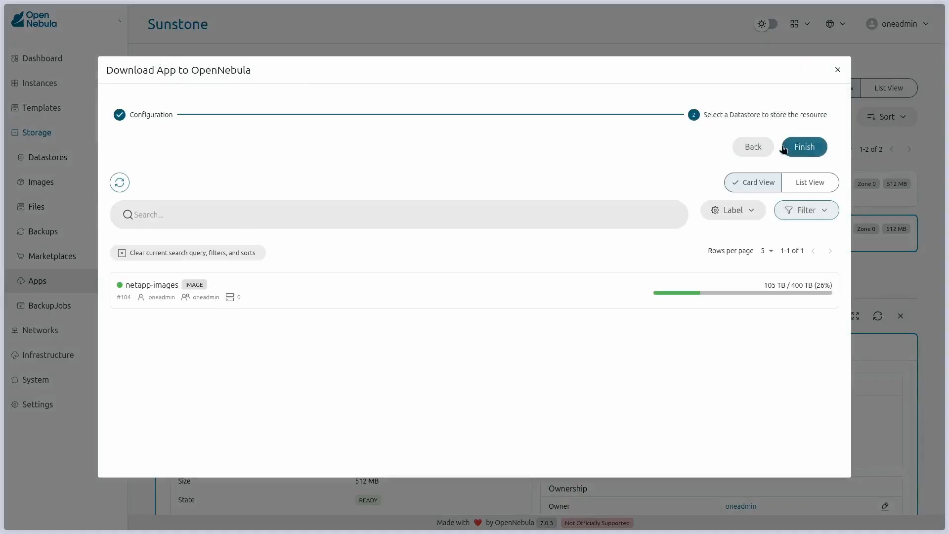
click(343, 282)
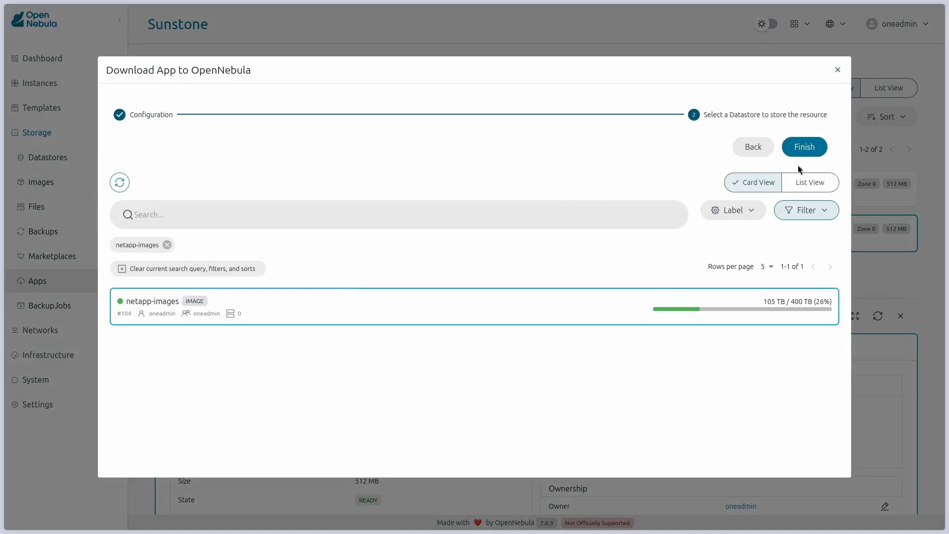
click(805, 150)
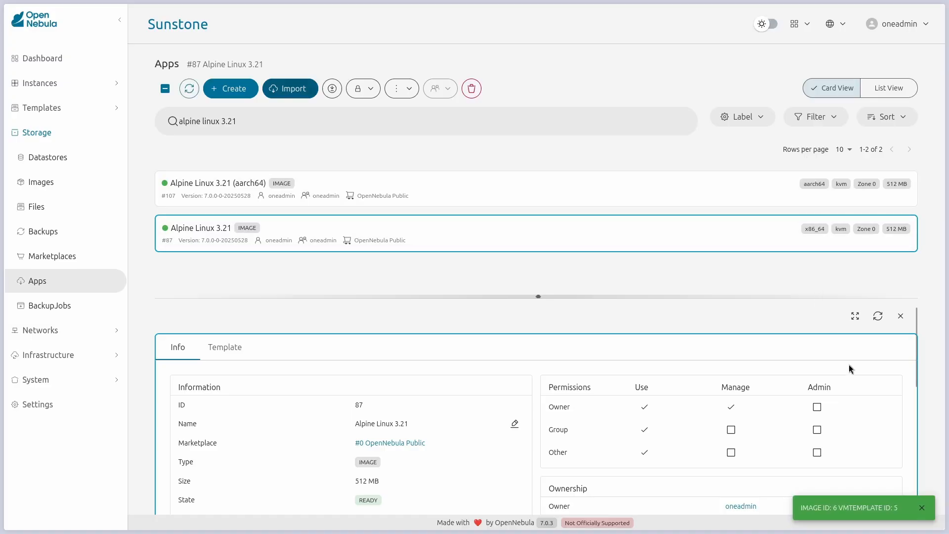
Step: Check the new Alpine Linux 3.21 image in the Images list, then open the empty VMs list
click(922, 507)
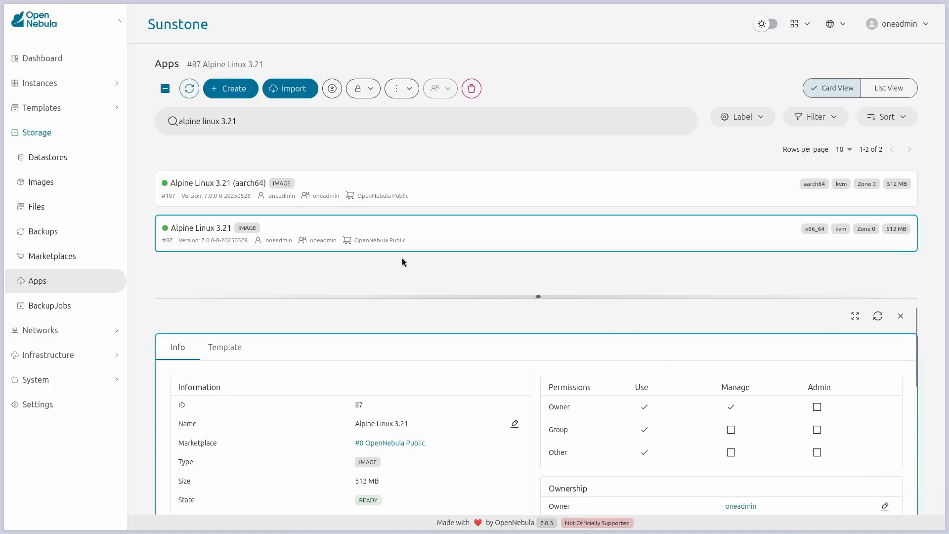
click(64, 182)
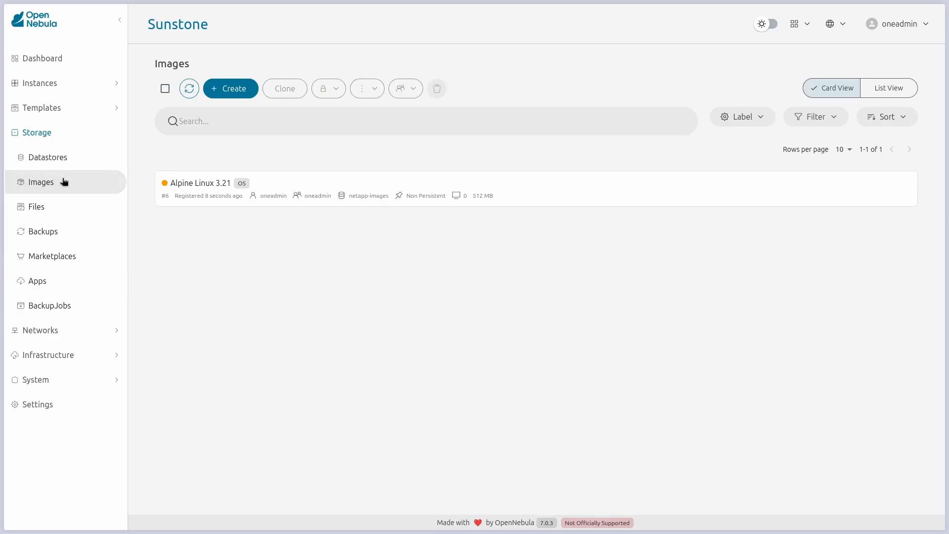
mouse_move(164, 185)
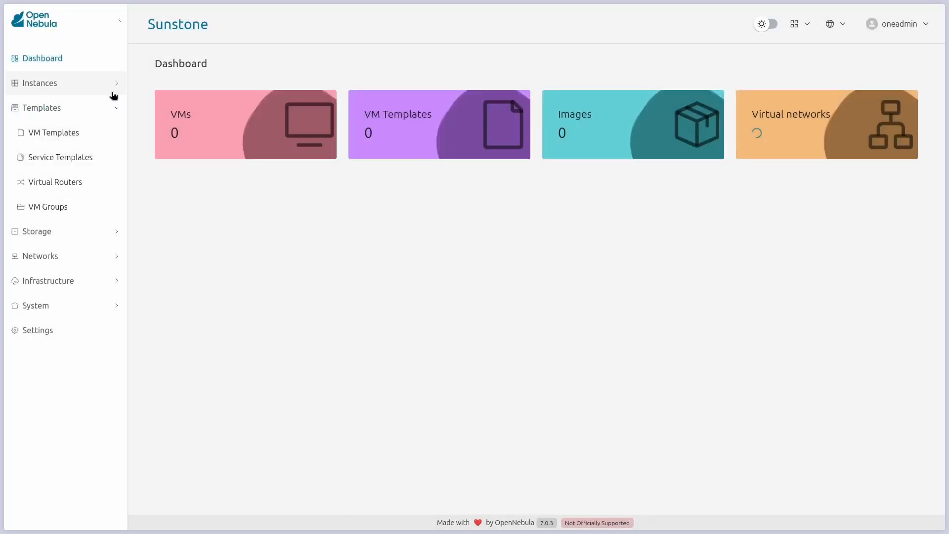
click(113, 105)
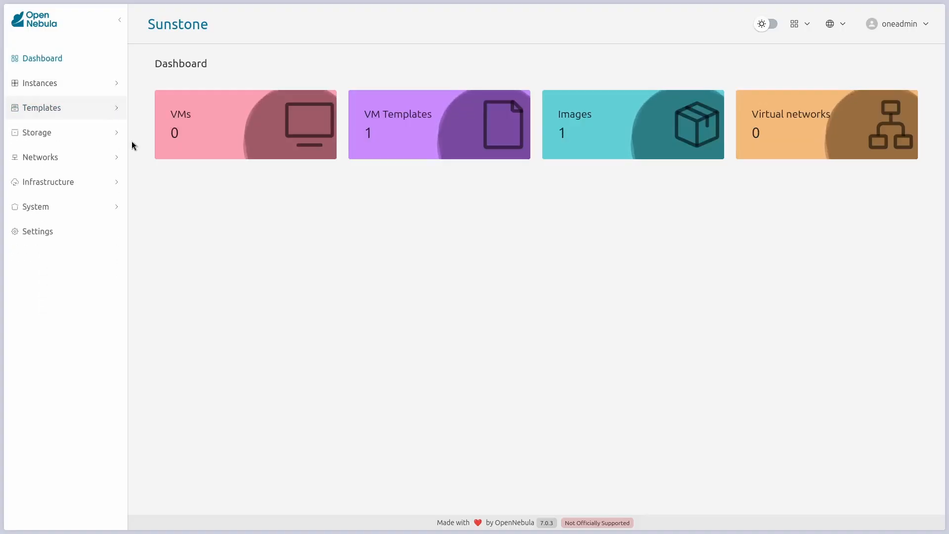
click(216, 149)
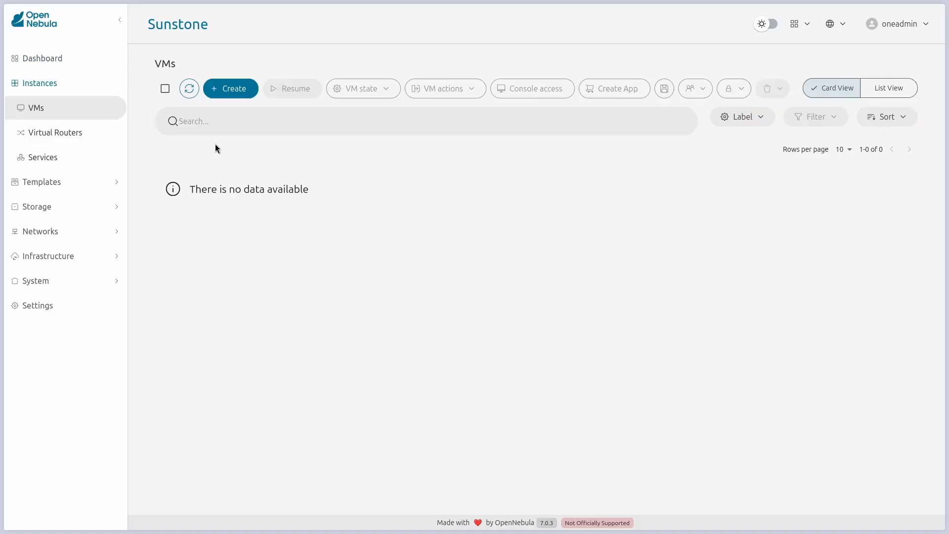
Step: Instantiate a VM named alpine-vm-01 from the Alpine Linux 3.21 template with default advanced options
click(224, 88)
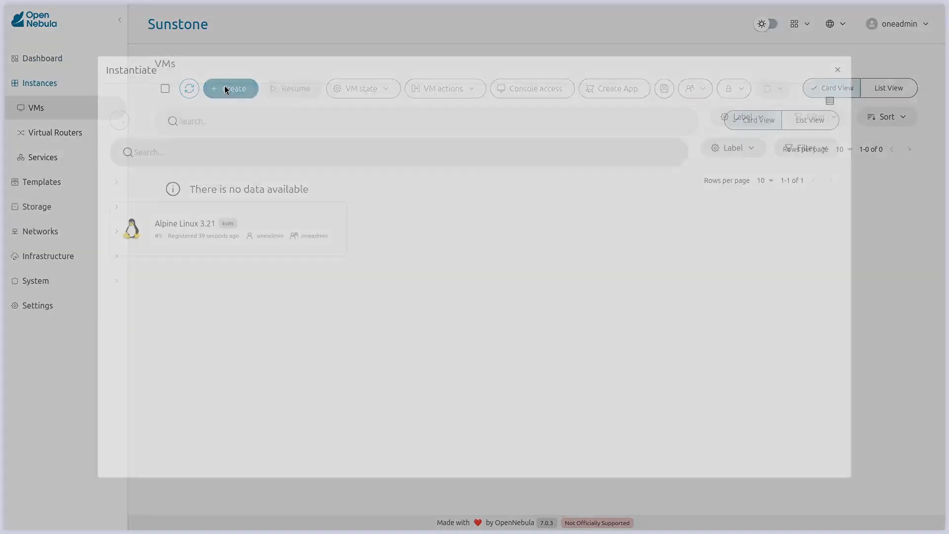
click(286, 210)
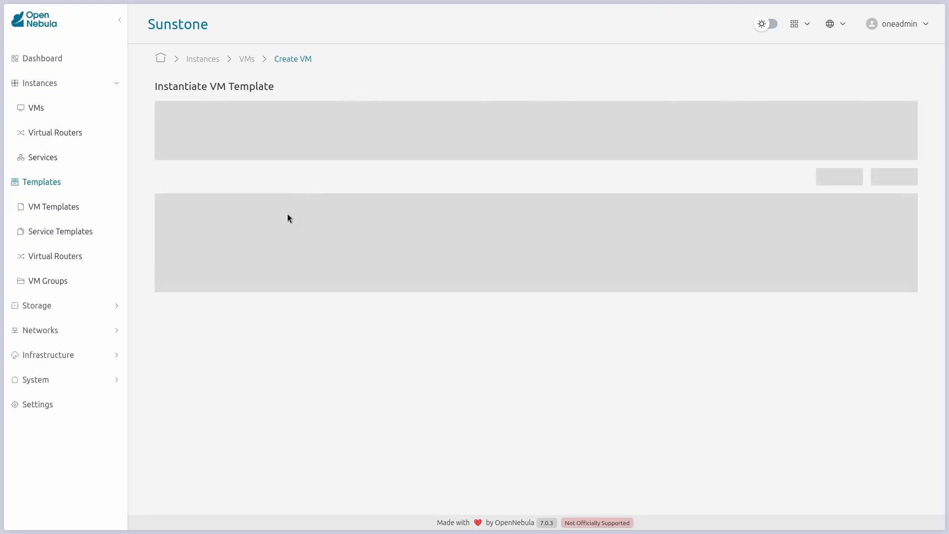
click(284, 225)
text(alp)
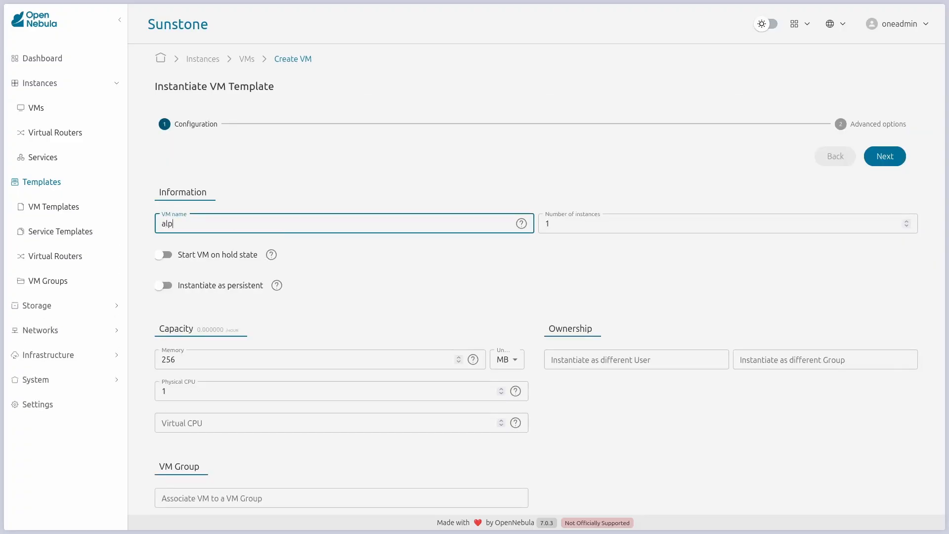
text(ine-vm-01)
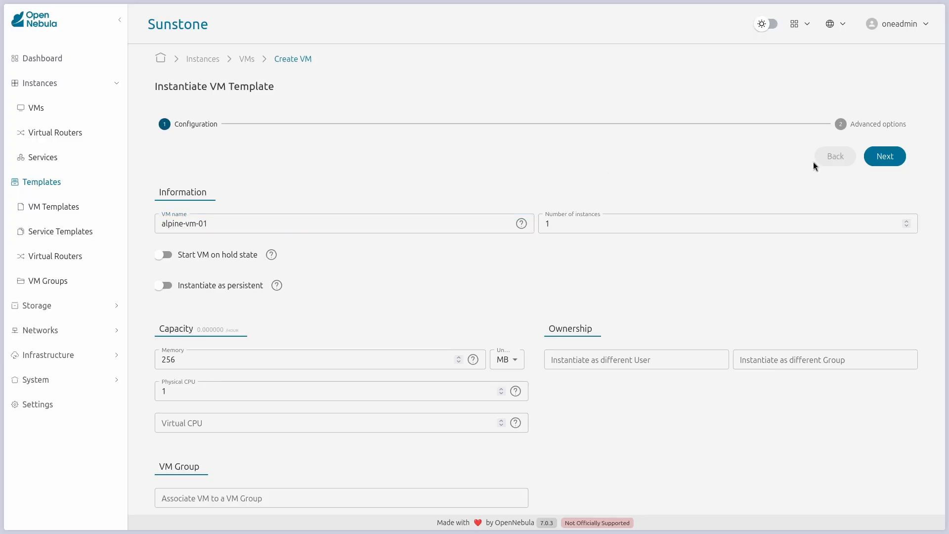
click(885, 156)
click(887, 159)
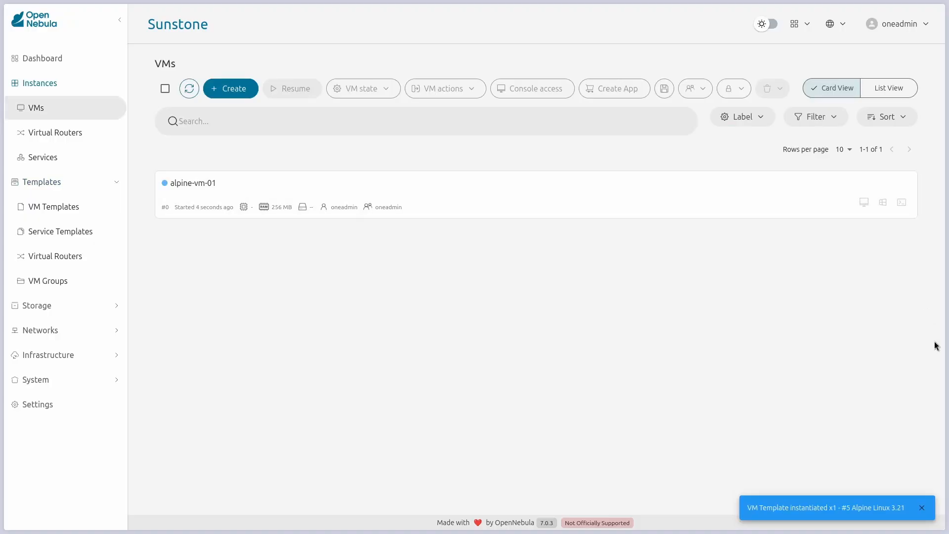
Step: Check alpine-vm-01's details until its state shows RUNNING, then open its console
click(922, 509)
click(632, 197)
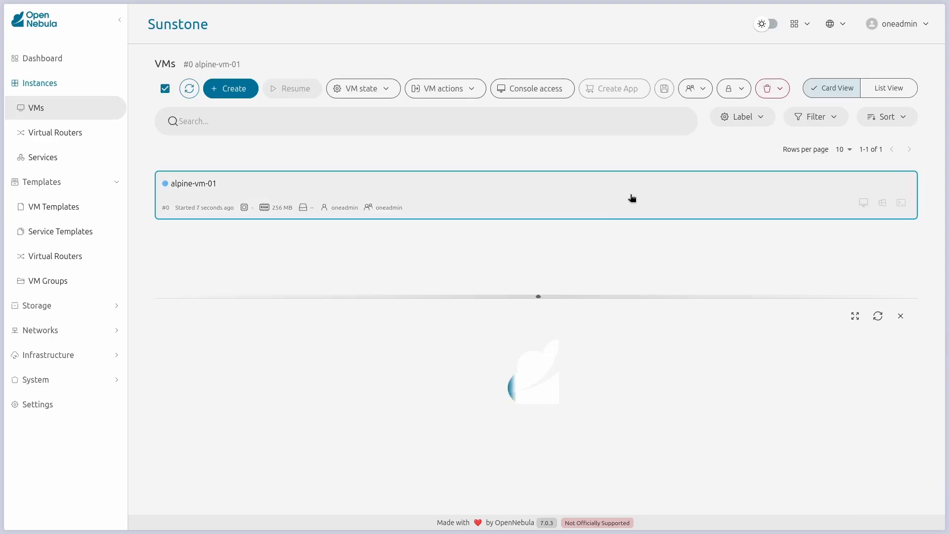
drag(539, 290, 554, 108)
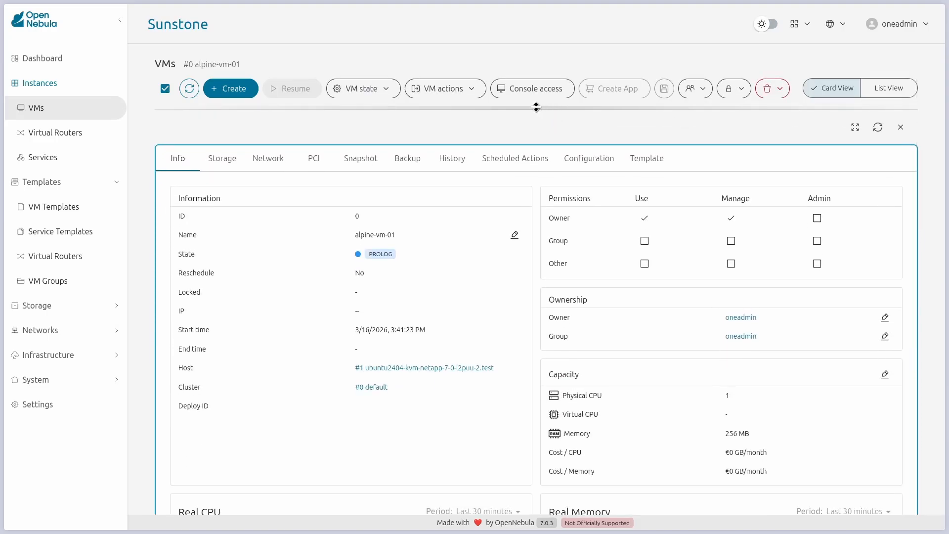
drag(538, 107, 614, 322)
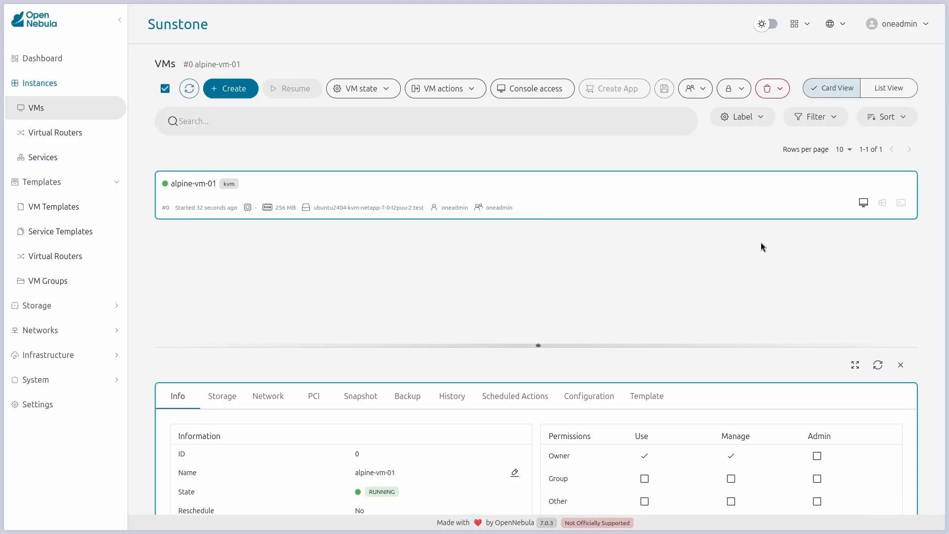
click(863, 203)
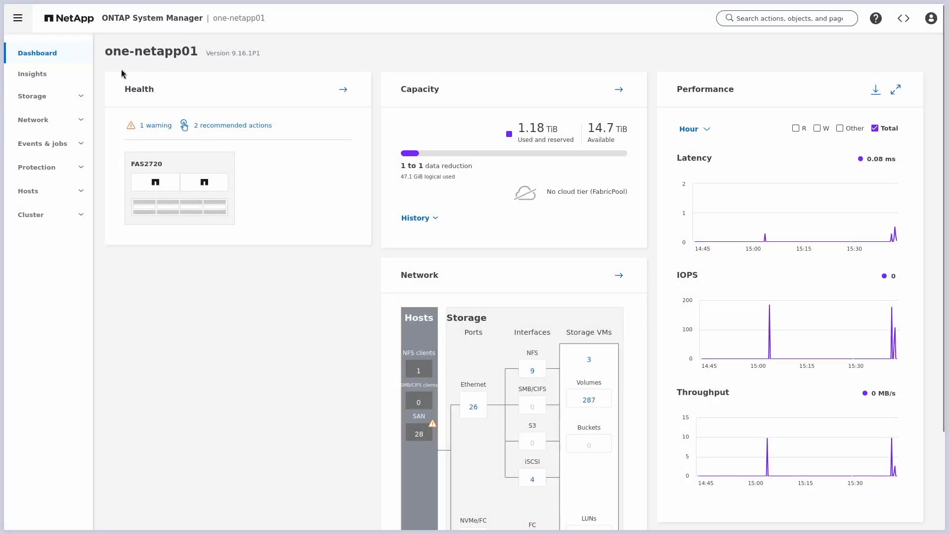
Step: Filter the ONTAP LUN list by TSggGfOP to reveal the VM's two 512 MiB LUNs
click(70, 97)
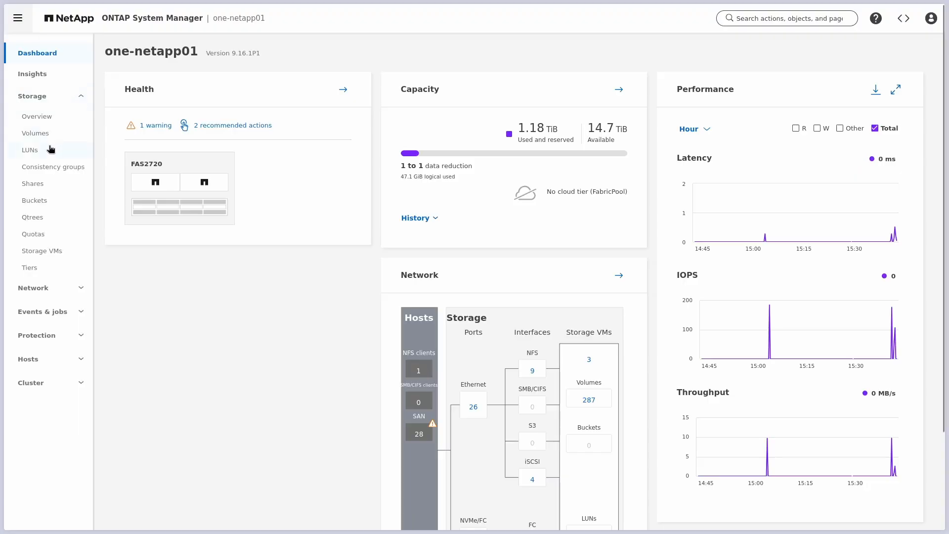
click(29, 150)
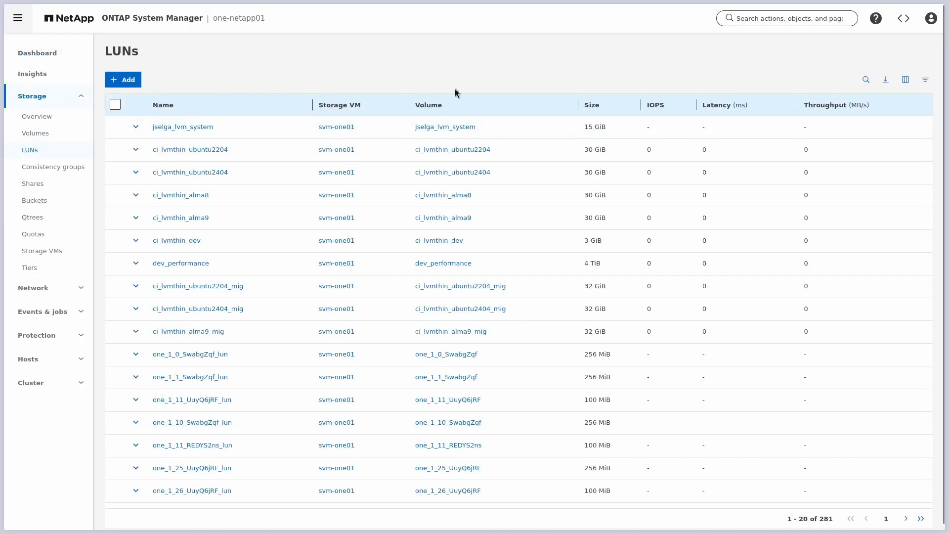
click(867, 81)
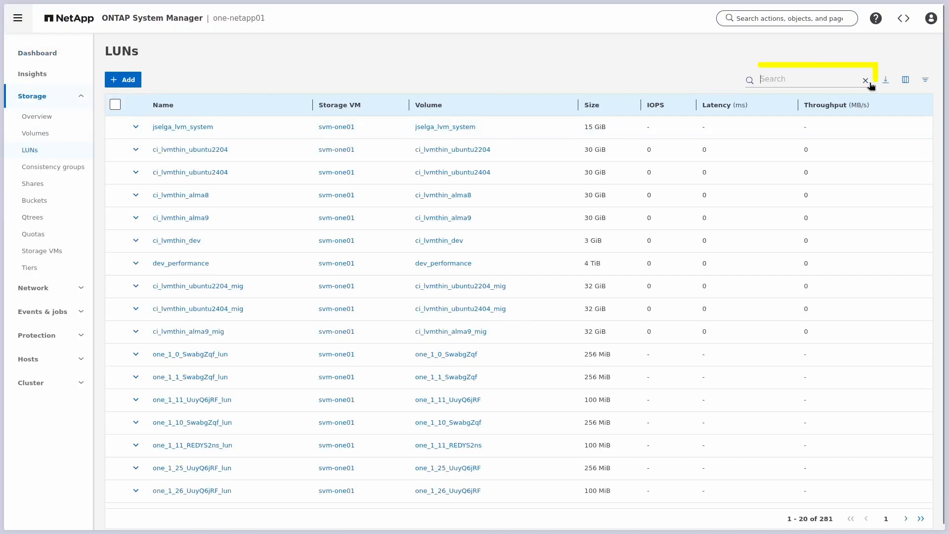
text(TSggGfOP)
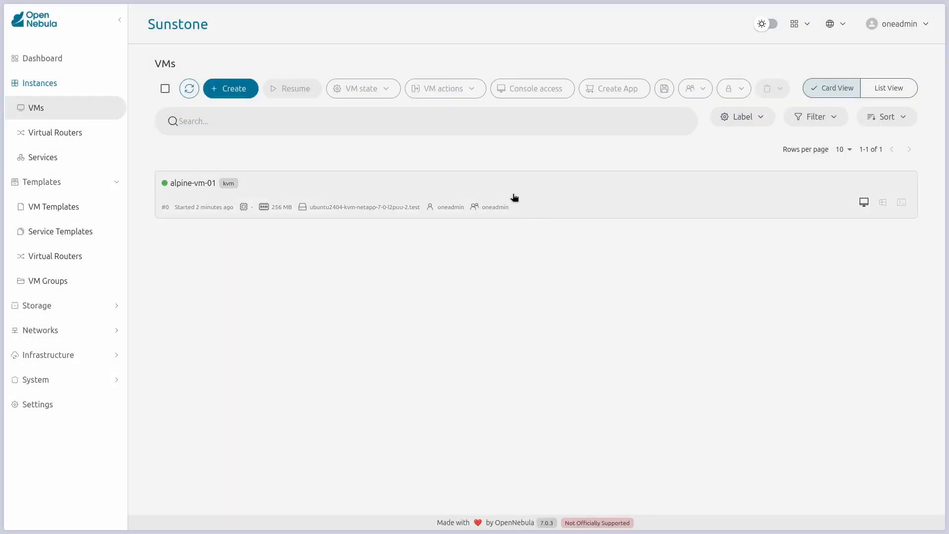
Step: Hard-terminate alpine-vm-01 and reopen its details to check its resulting state
click(515, 197)
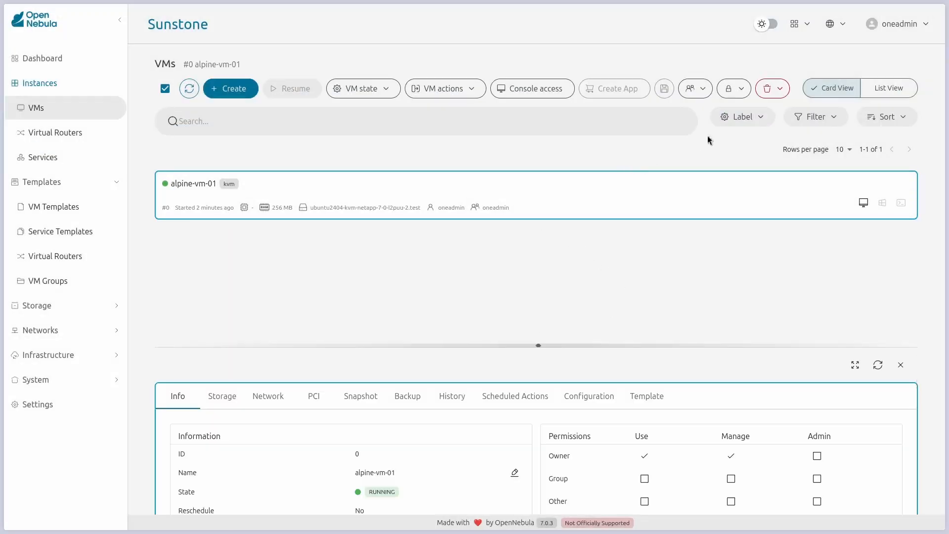
click(766, 92)
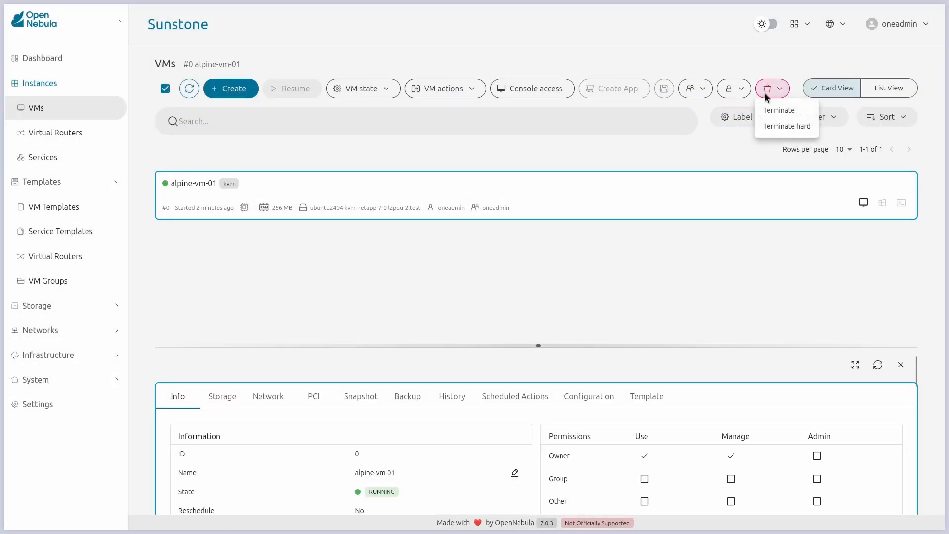
click(773, 126)
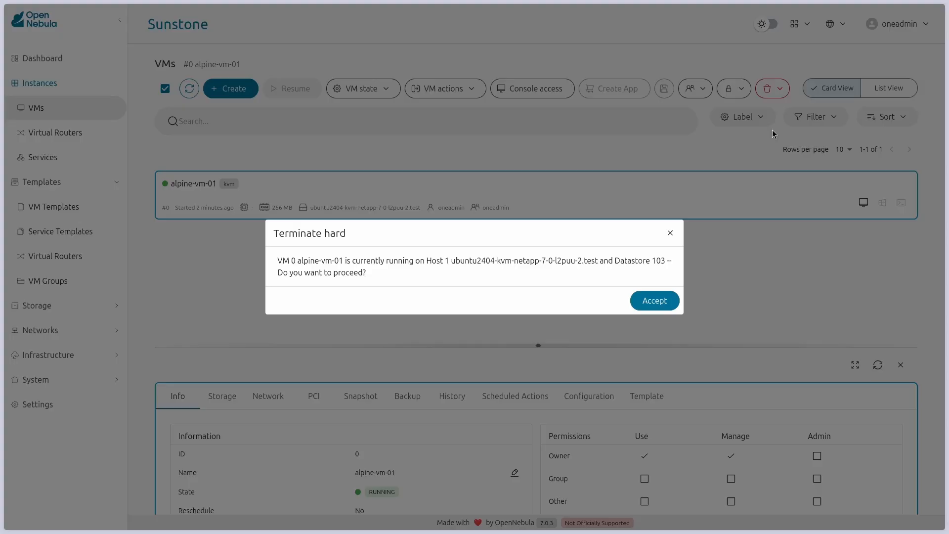
click(671, 303)
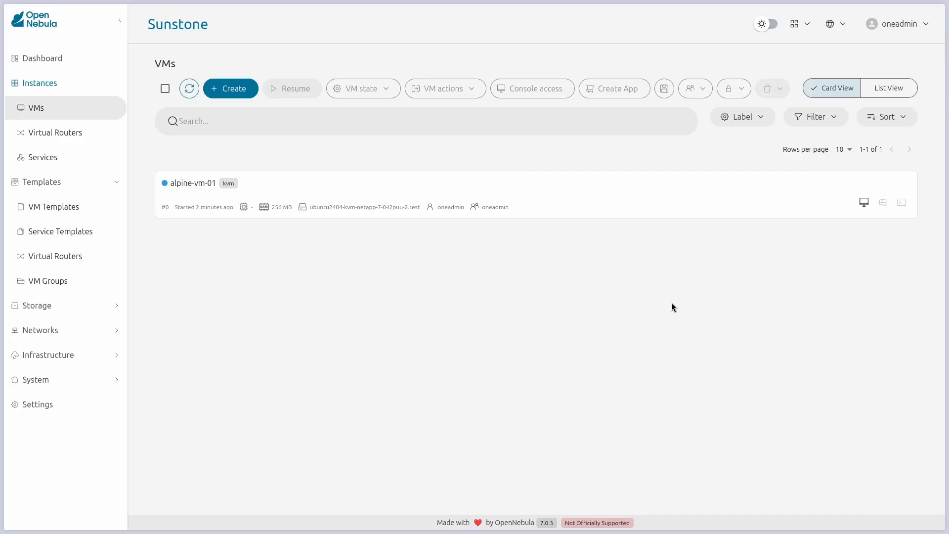
click(265, 184)
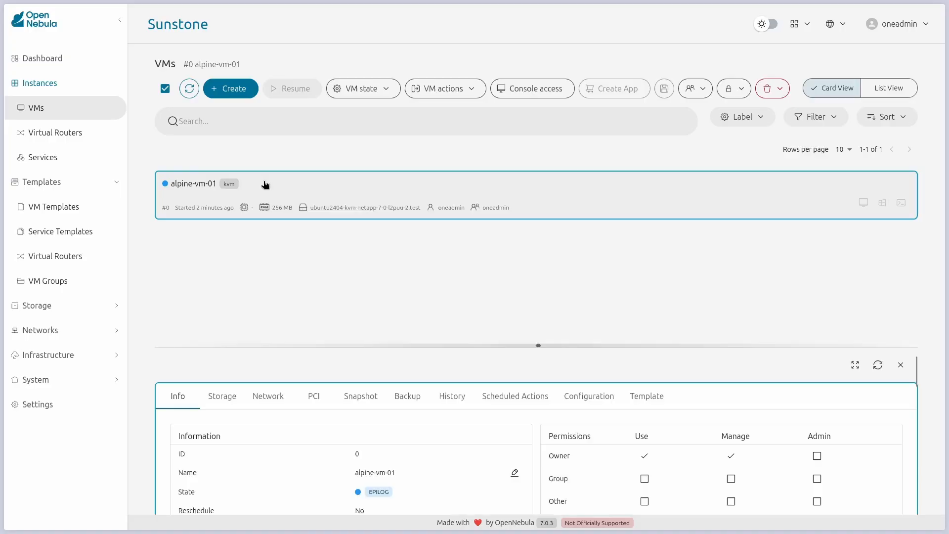
drag(538, 345, 539, 147)
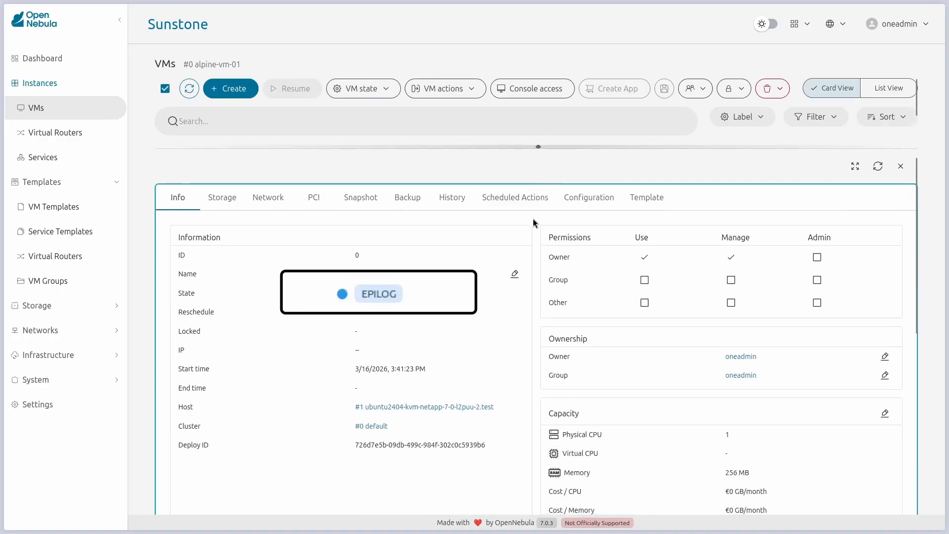